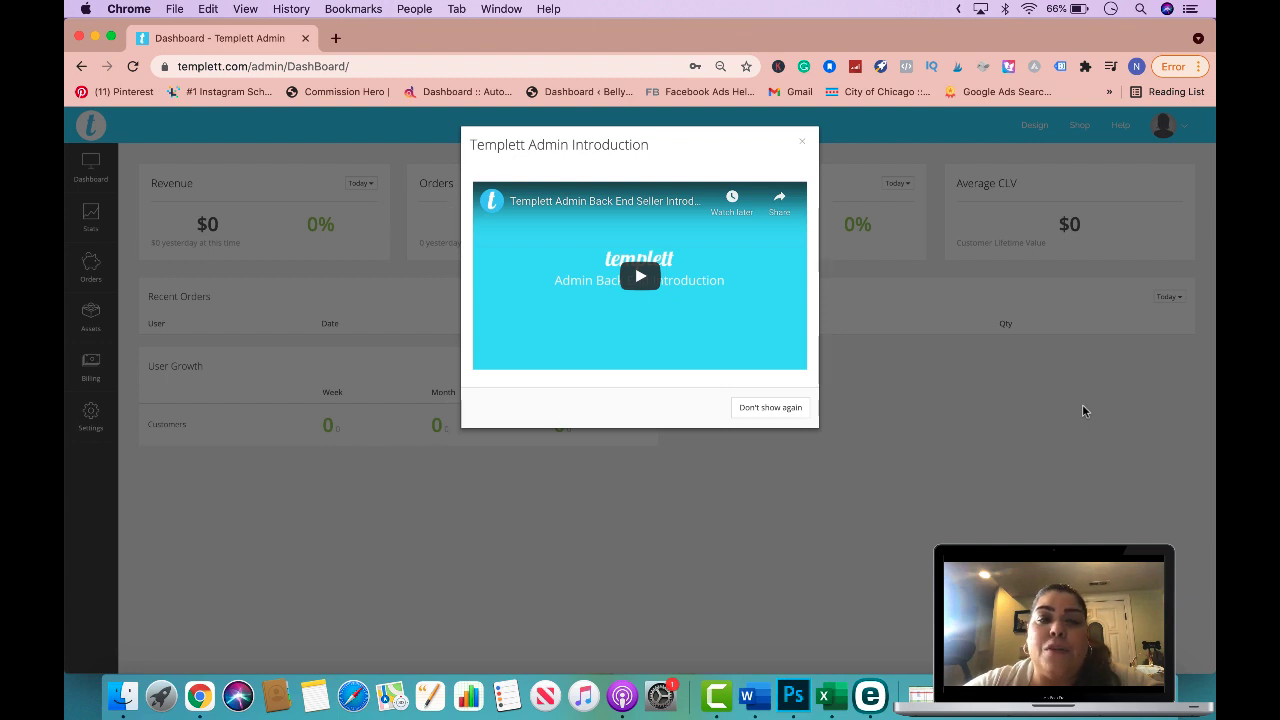
- Close the Templett Admin Introduction video popup to reveal the dashboard
{"action": "left_click", "coordinate": [802, 141]}
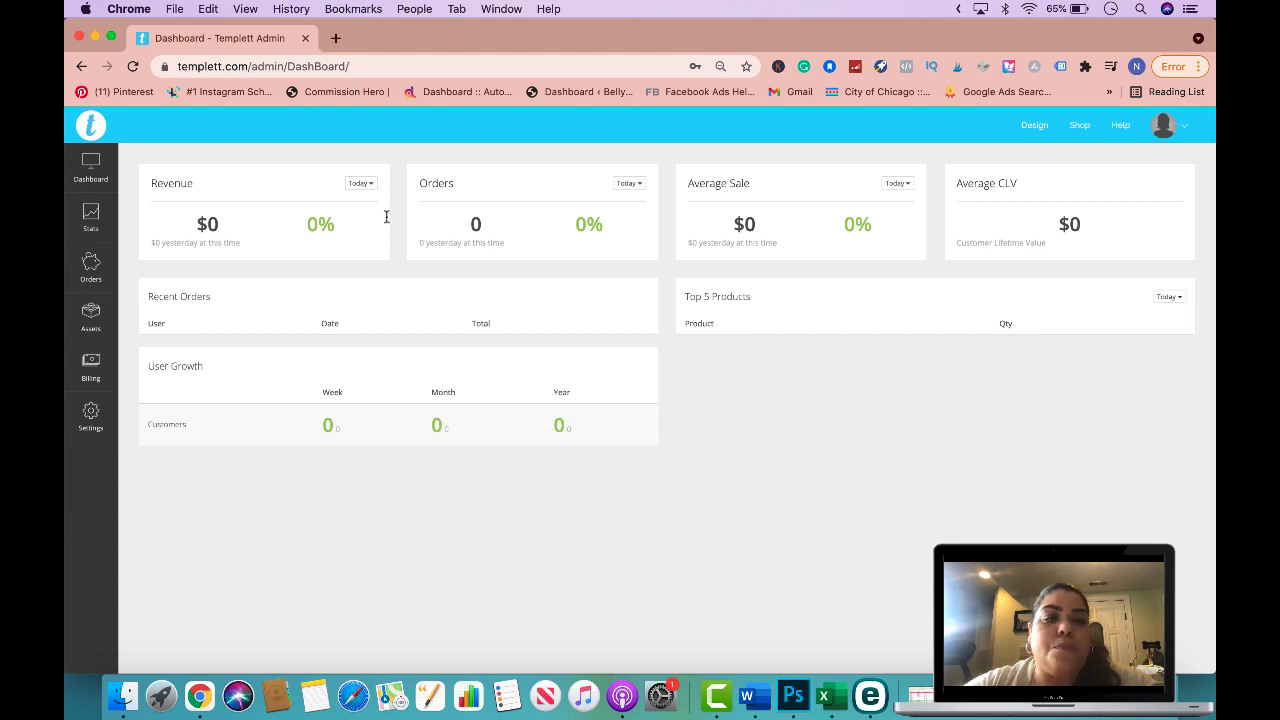
- Check the Revenue card's date-range options, leaving the period on Today
{"action": "mouse_move", "coordinate": [101, 370]}
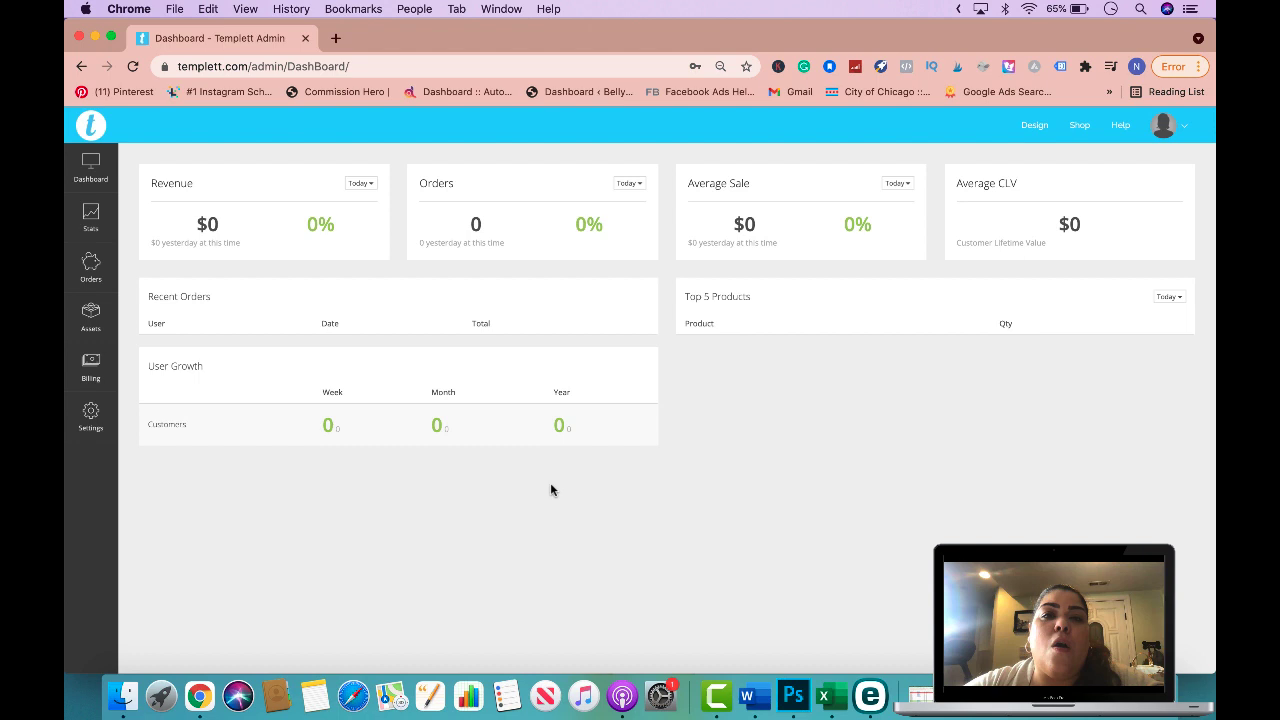
{"action": "mouse_move", "coordinate": [90, 425]}
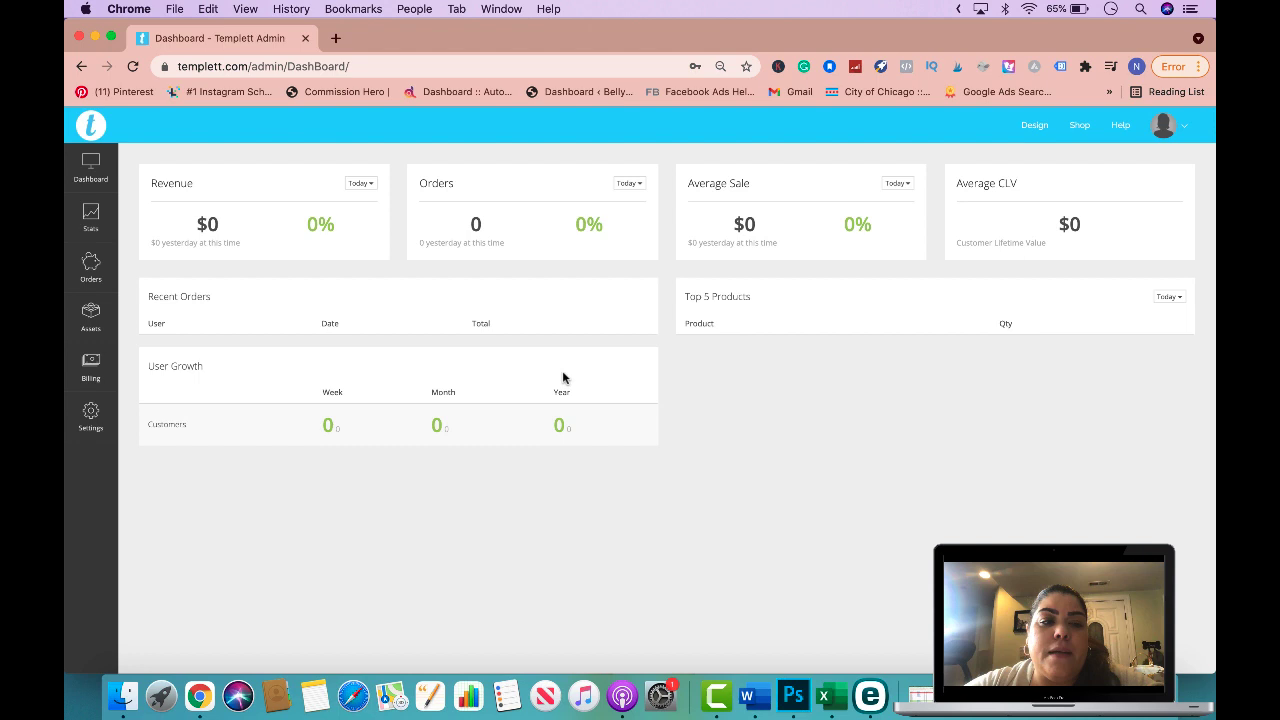
{"action": "left_click", "coordinate": [360, 183]}
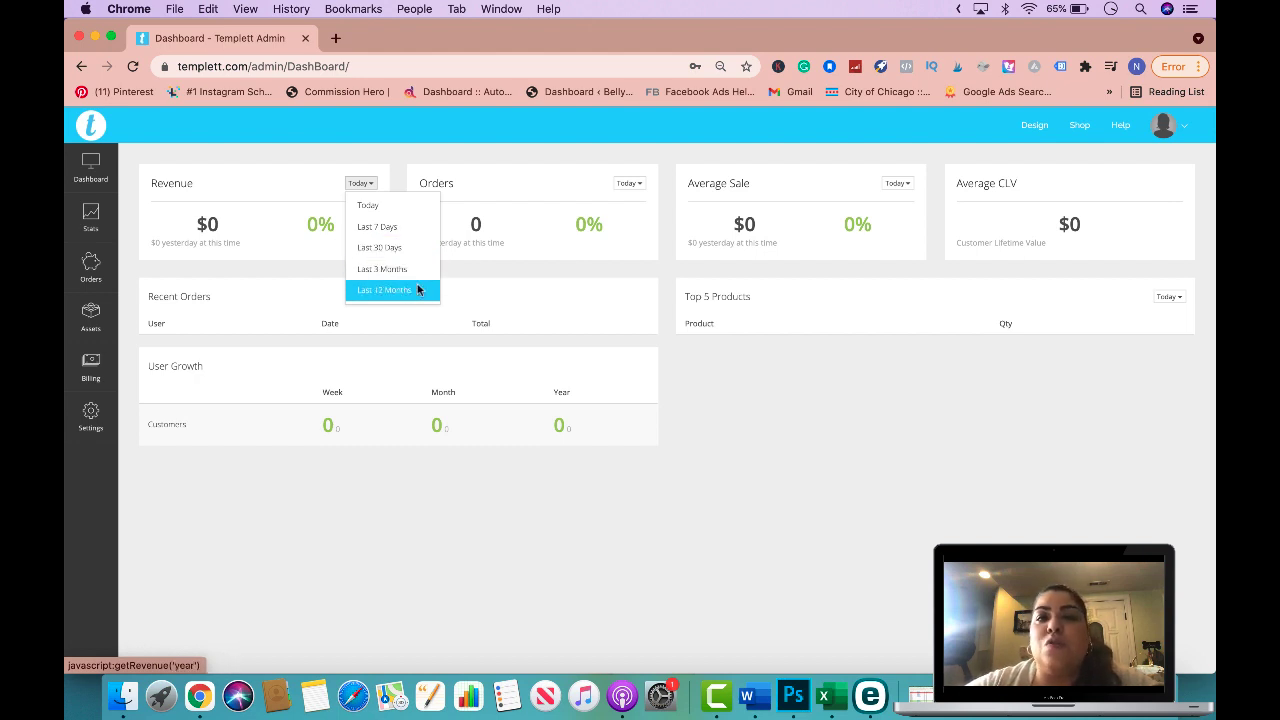
{"action": "left_click", "coordinate": [425, 488]}
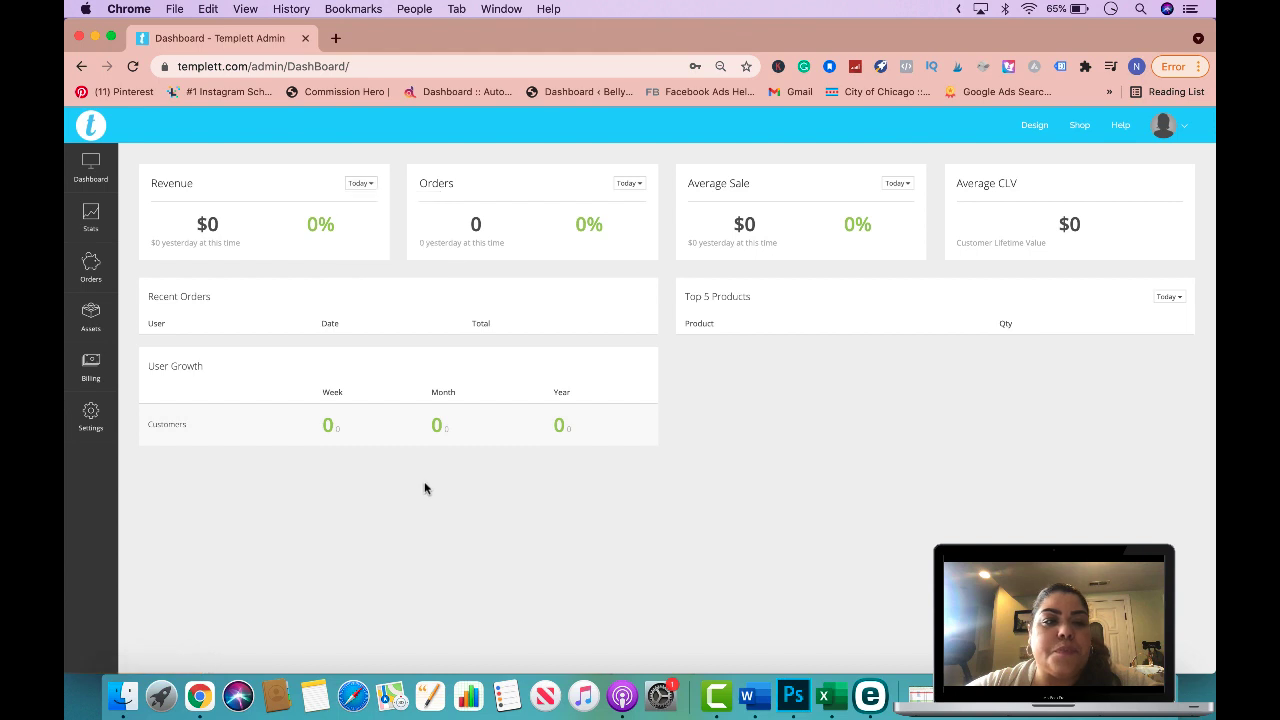
- Go to the Stats page and switch the Sales chart from Revenue to Orders
{"action": "left_click", "coordinate": [91, 222]}
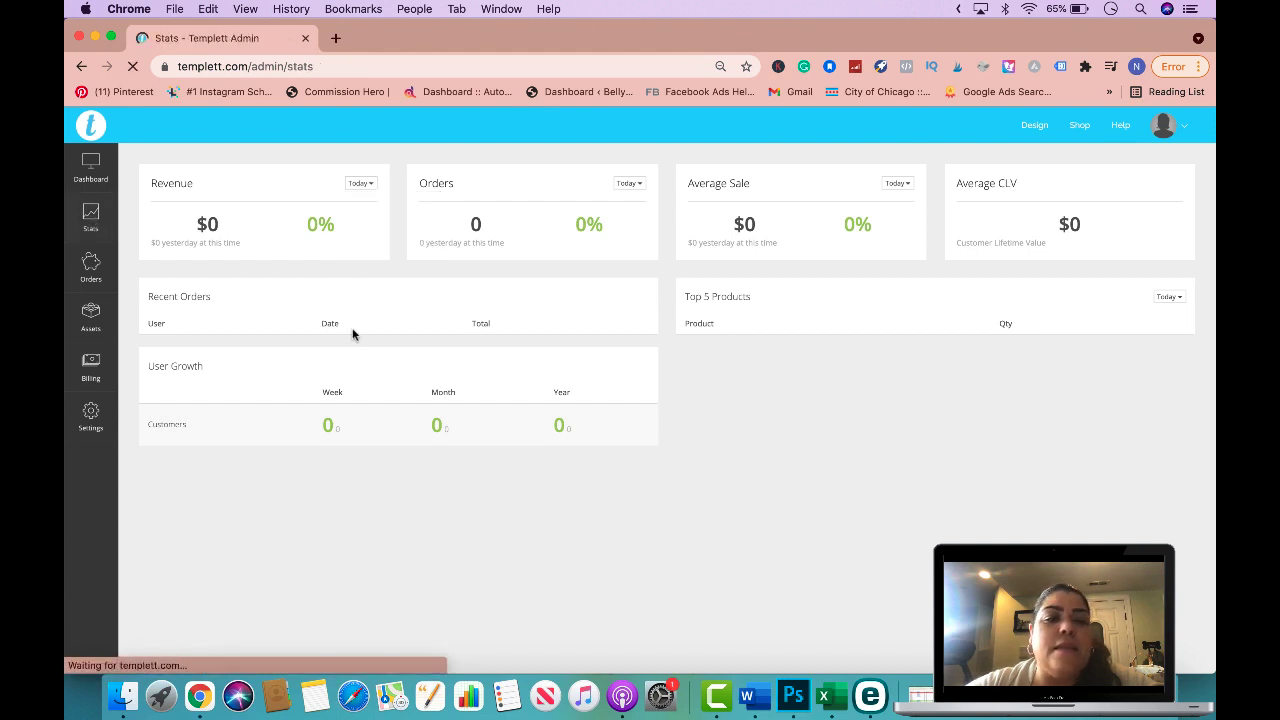
{"action": "scroll", "coordinate": [420, 330], "scroll_direction": "down", "scroll_amount": 1}
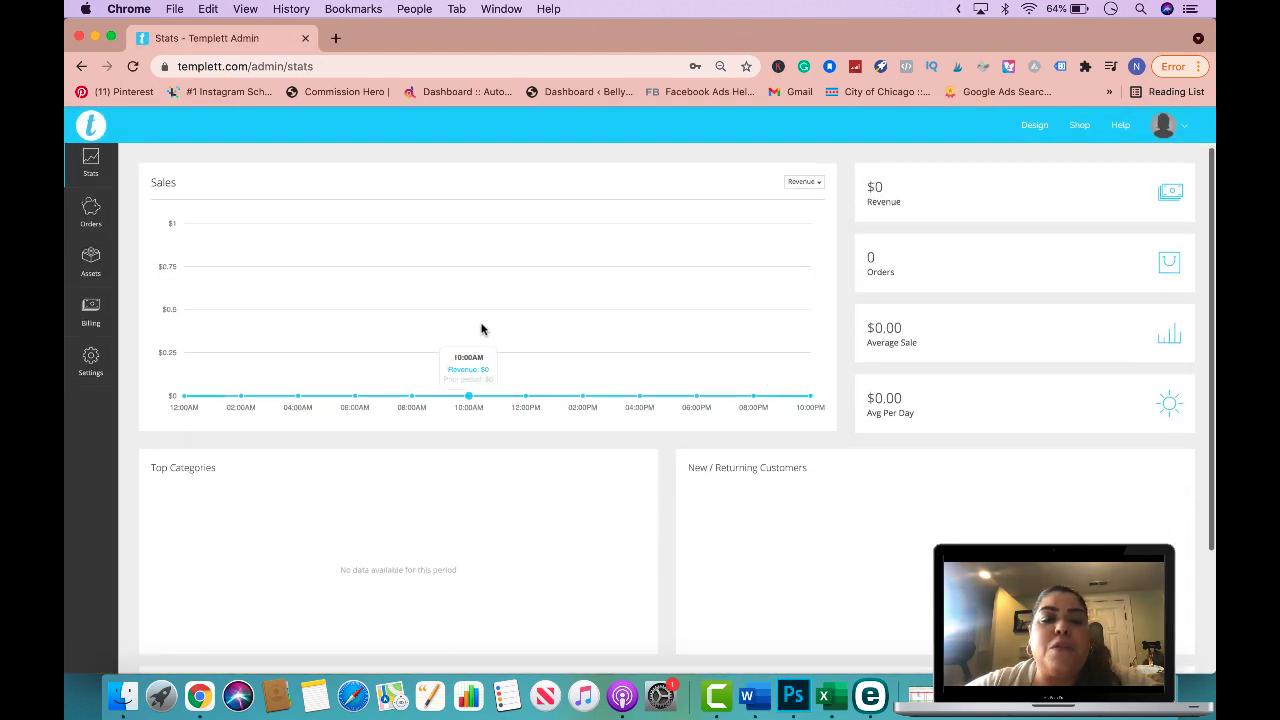
{"action": "scroll", "coordinate": [481, 330], "scroll_direction": "up", "scroll_amount": 1}
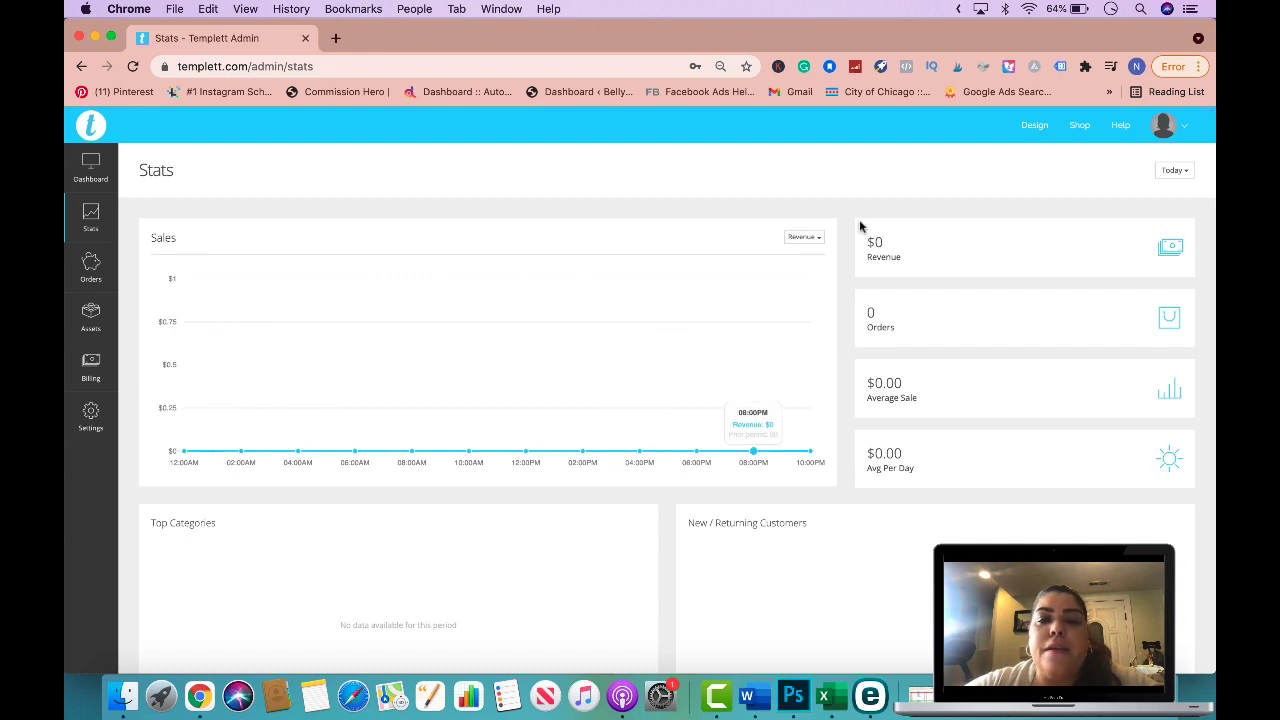
{"action": "left_click", "coordinate": [806, 240]}
{"action": "left_click", "coordinate": [810, 278]}
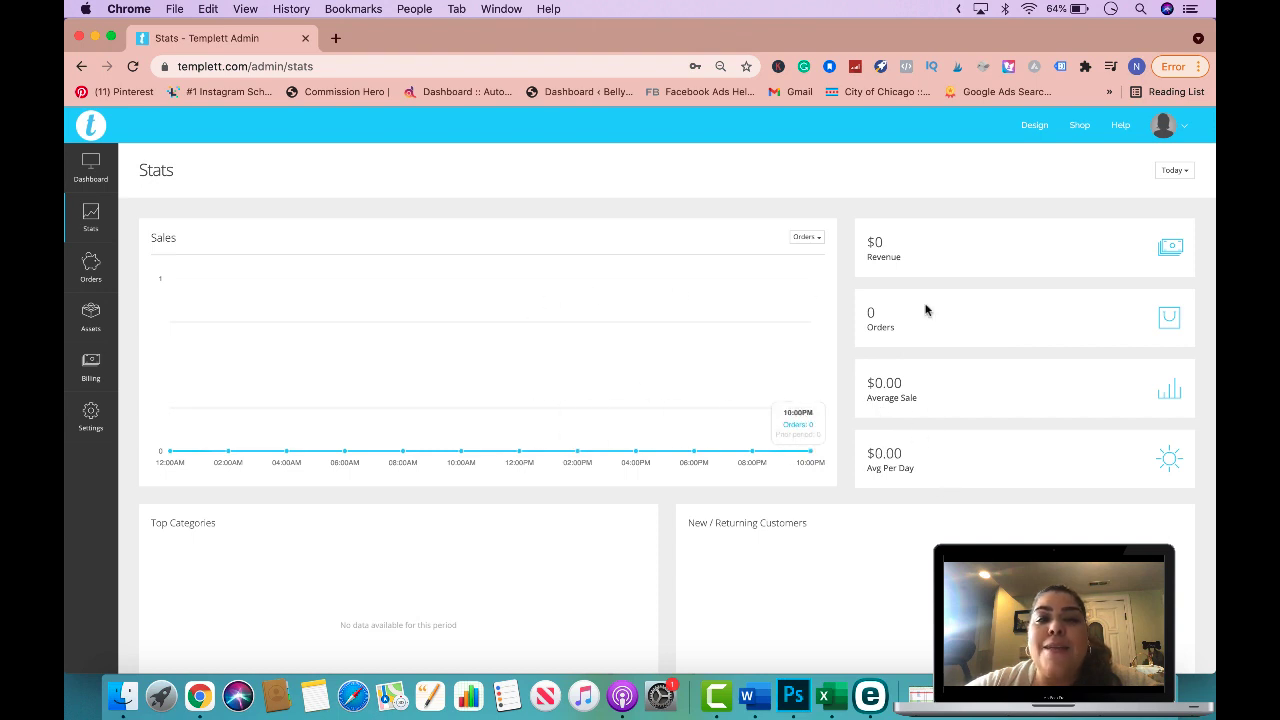
- Check the Stats date-range options and scroll through the empty stats sections
{"action": "left_click", "coordinate": [1177, 173]}
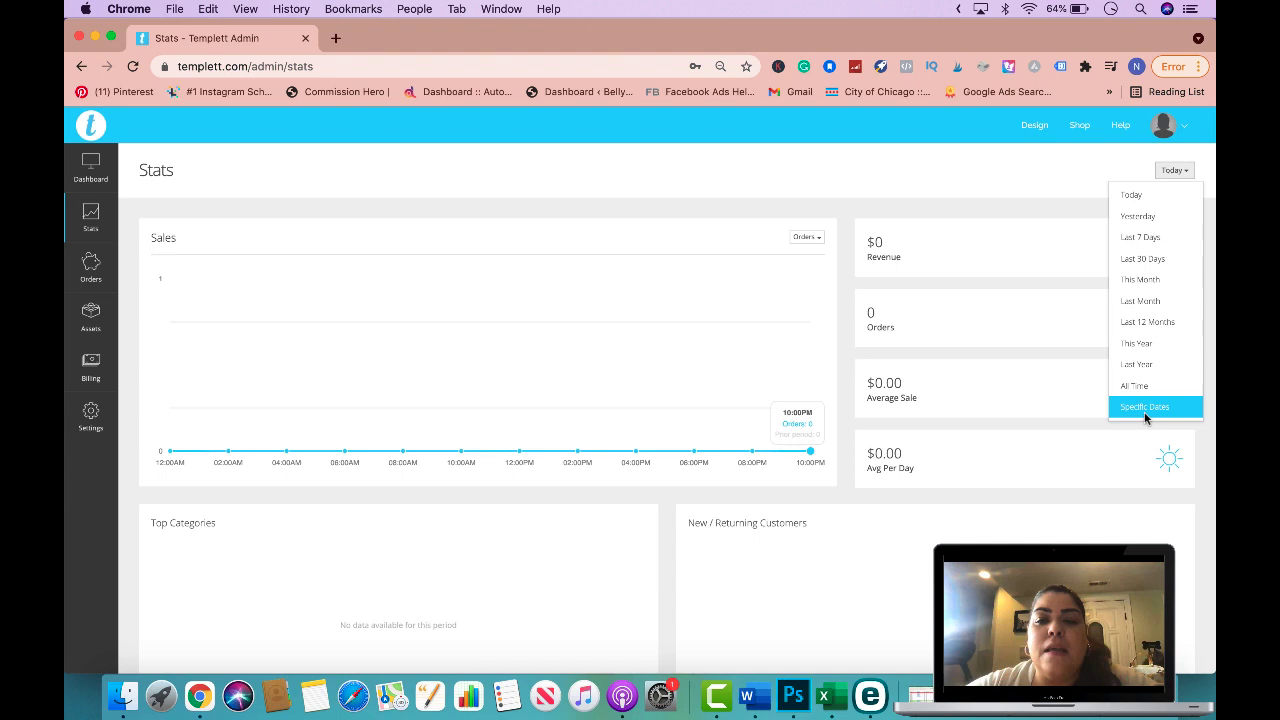
{"action": "scroll", "coordinate": [1066, 480], "scroll_direction": "down", "scroll_amount": 5}
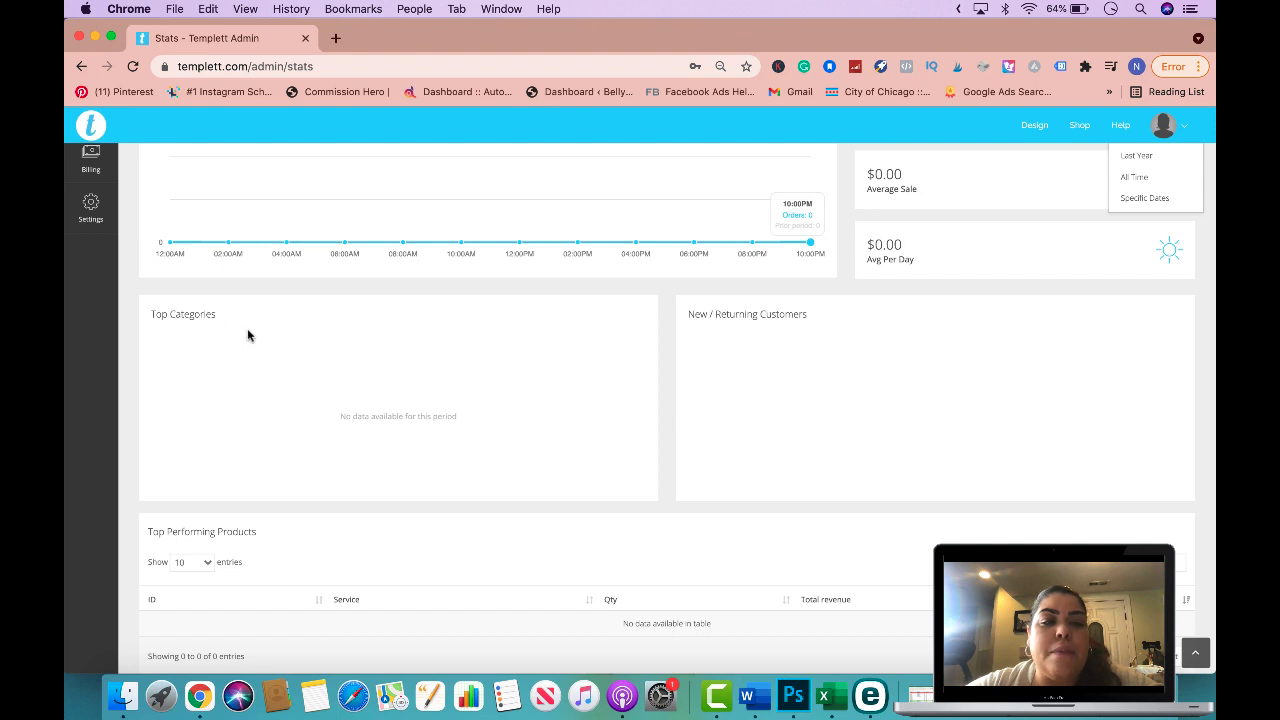
{"action": "scroll", "coordinate": [268, 375], "scroll_direction": "down", "scroll_amount": 1}
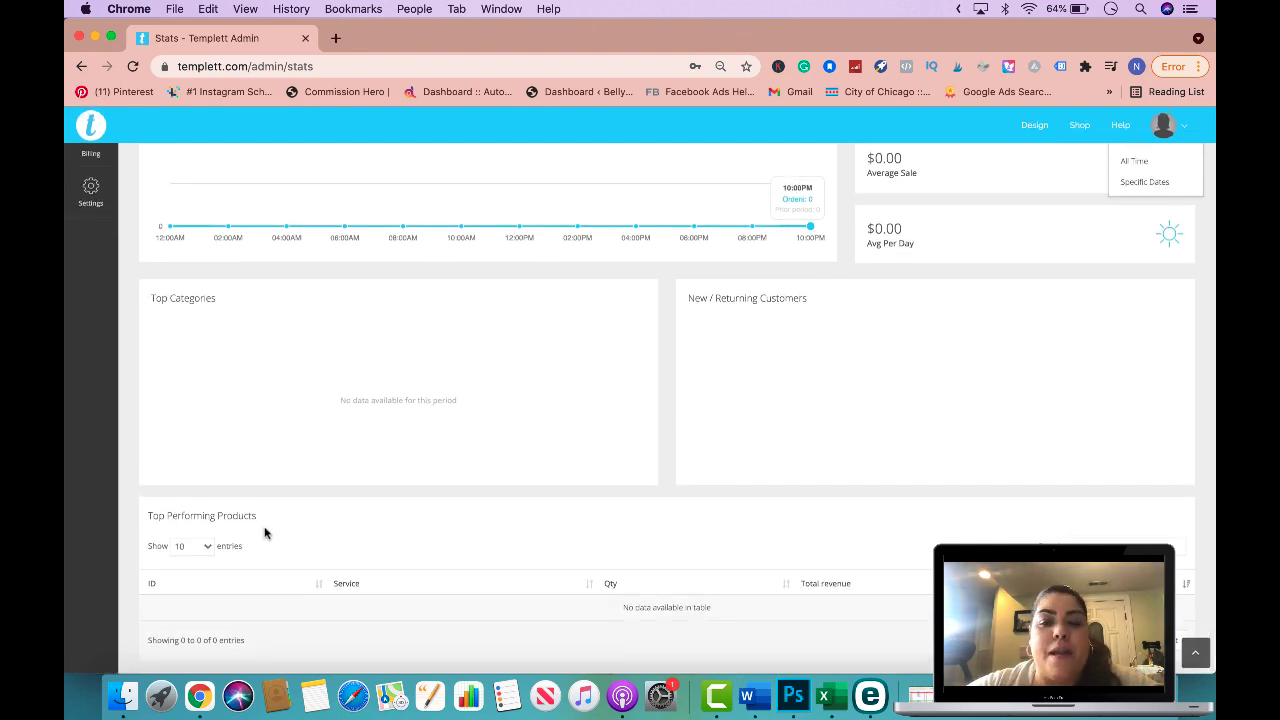
{"action": "scroll", "coordinate": [306, 558], "scroll_direction": "up", "scroll_amount": 5}
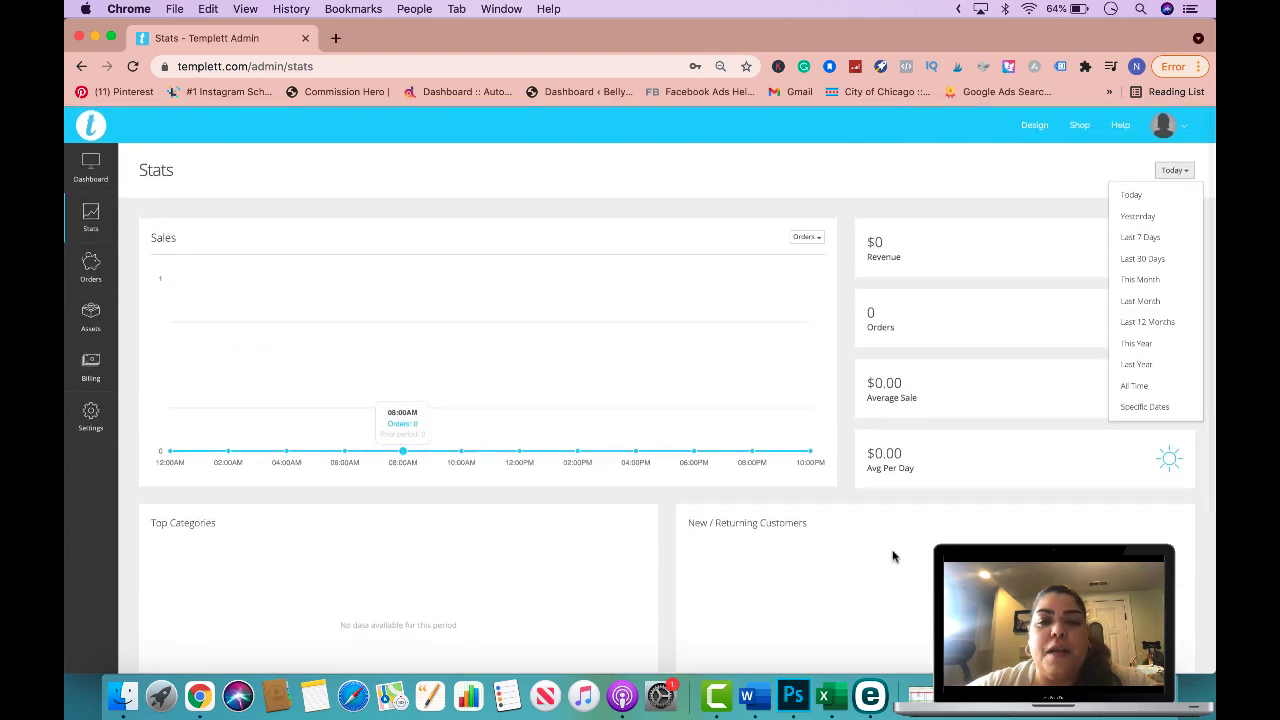
{"action": "scroll", "coordinate": [239, 369], "scroll_direction": "down", "scroll_amount": 5}
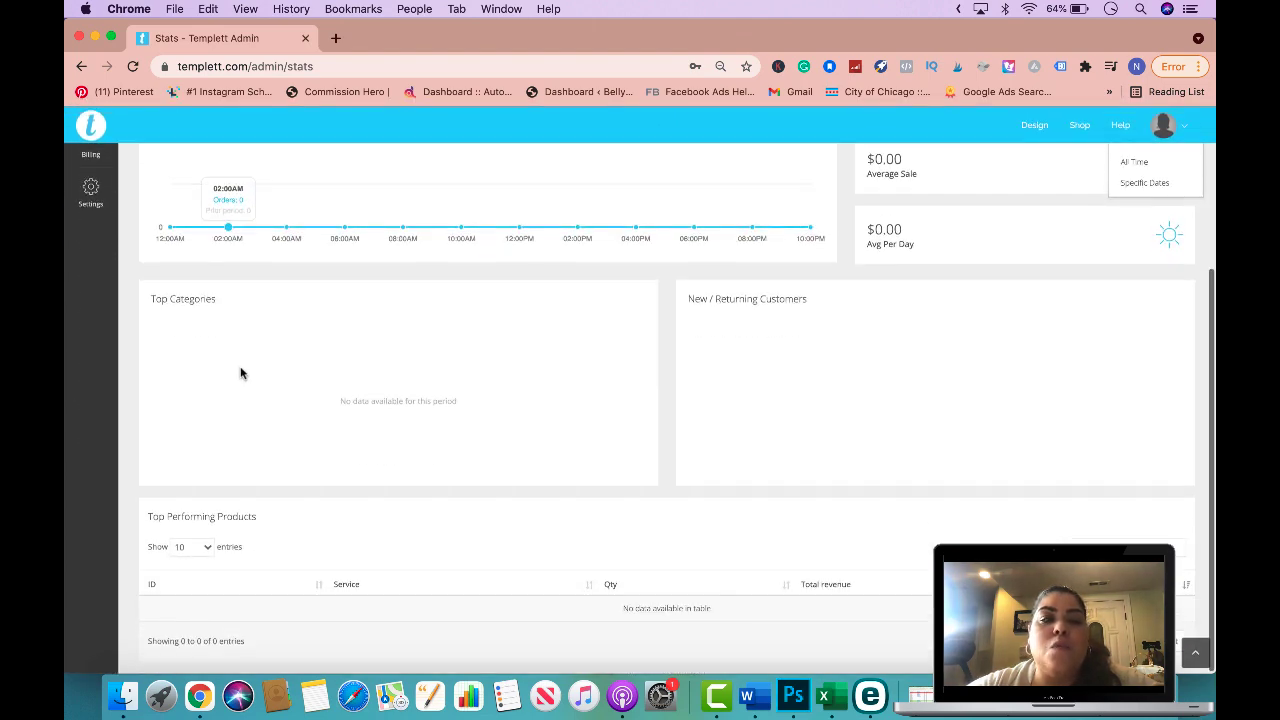
{"action": "scroll", "coordinate": [240, 373], "scroll_direction": "up", "scroll_amount": 5}
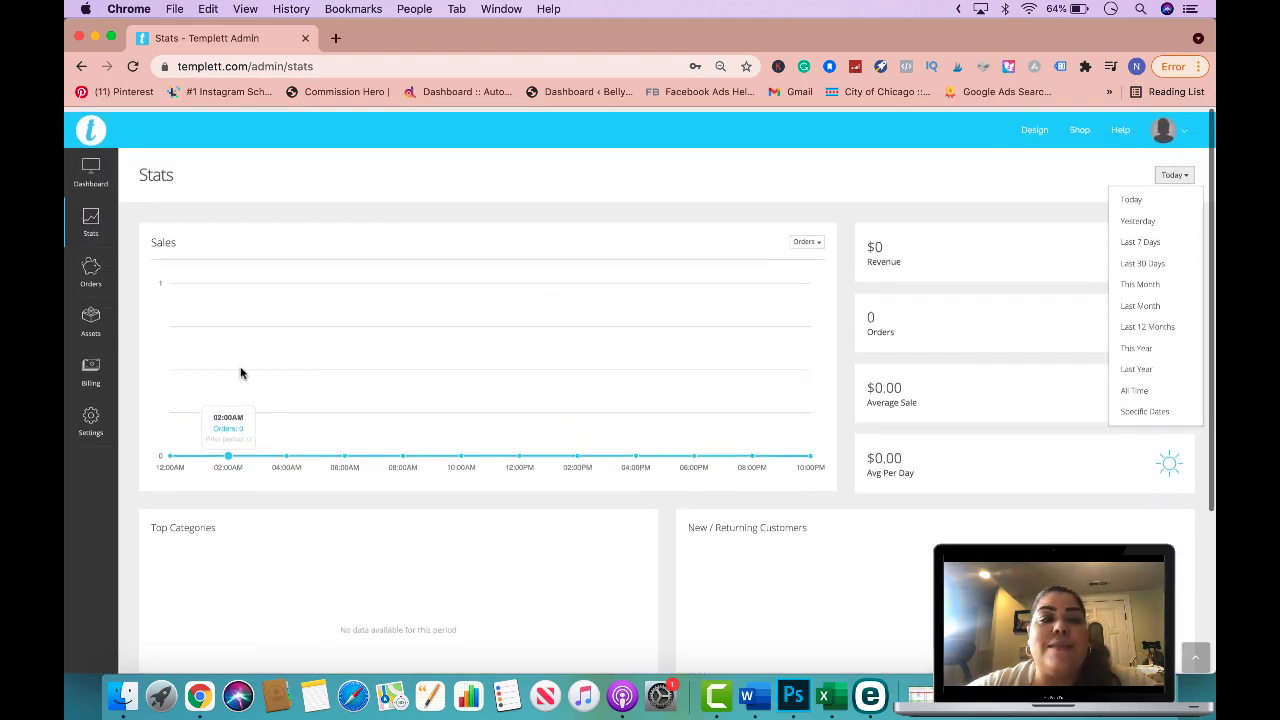
- Open the Orders page, whose orders table is empty
{"action": "left_click", "coordinate": [91, 270]}
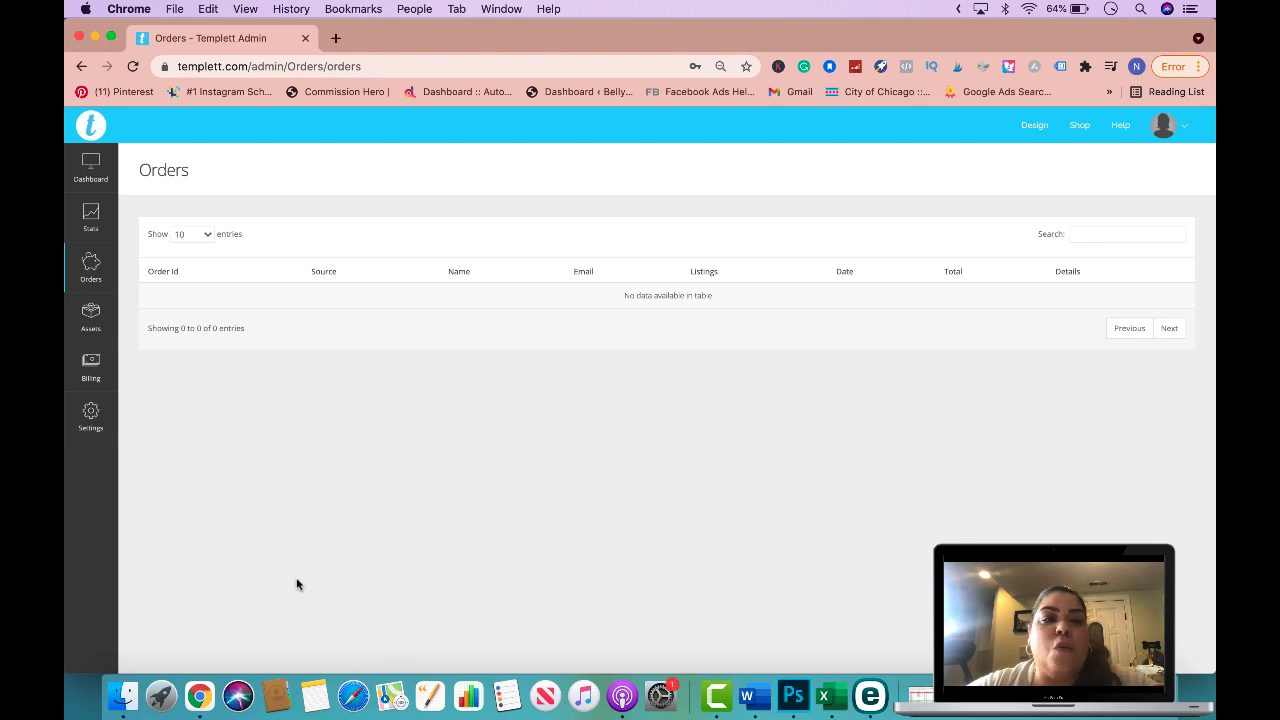
{"action": "mouse_move", "coordinate": [86, 320]}
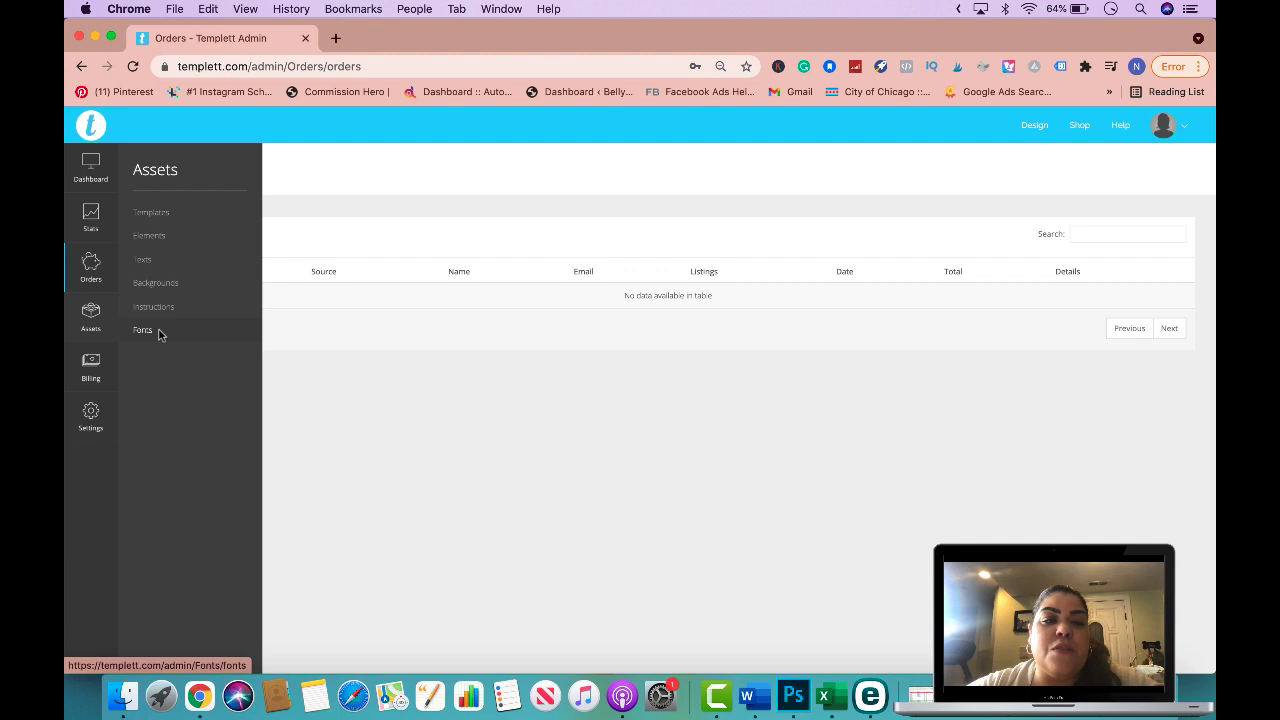
{"action": "mouse_move", "coordinate": [88, 373]}
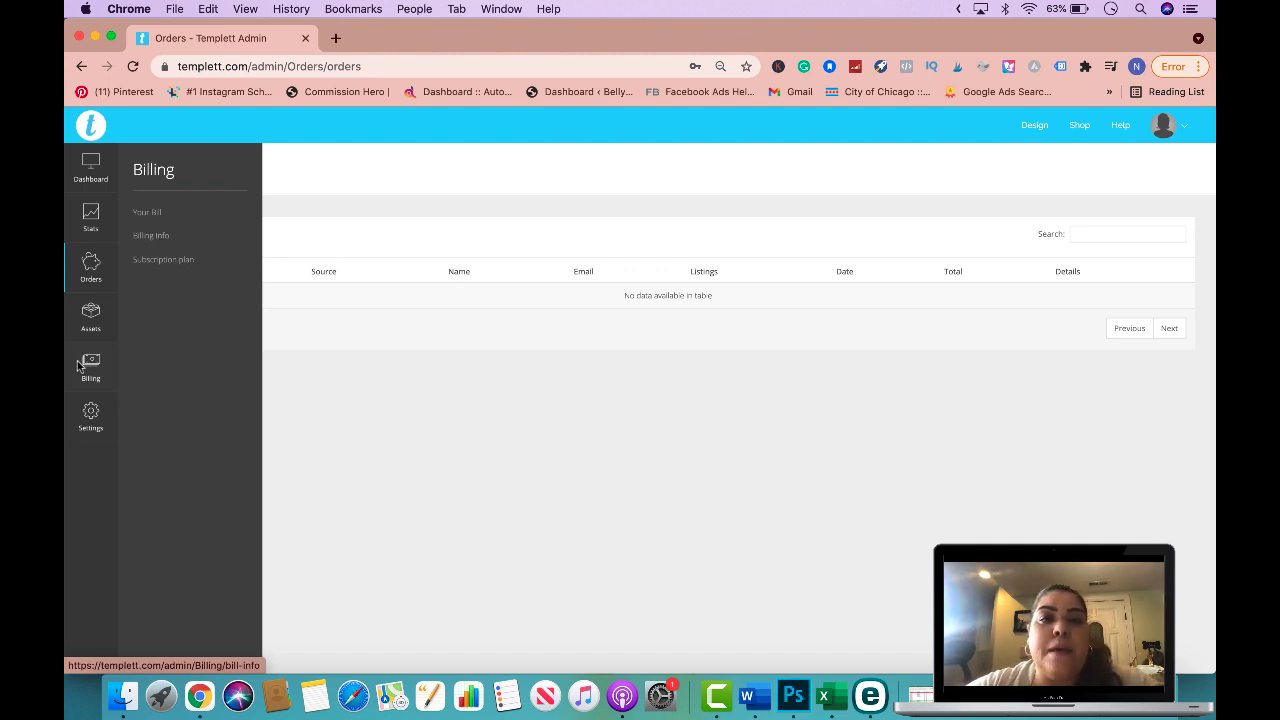
- Open Settings and switch template expiry off and back on
{"action": "left_click", "coordinate": [90, 418]}
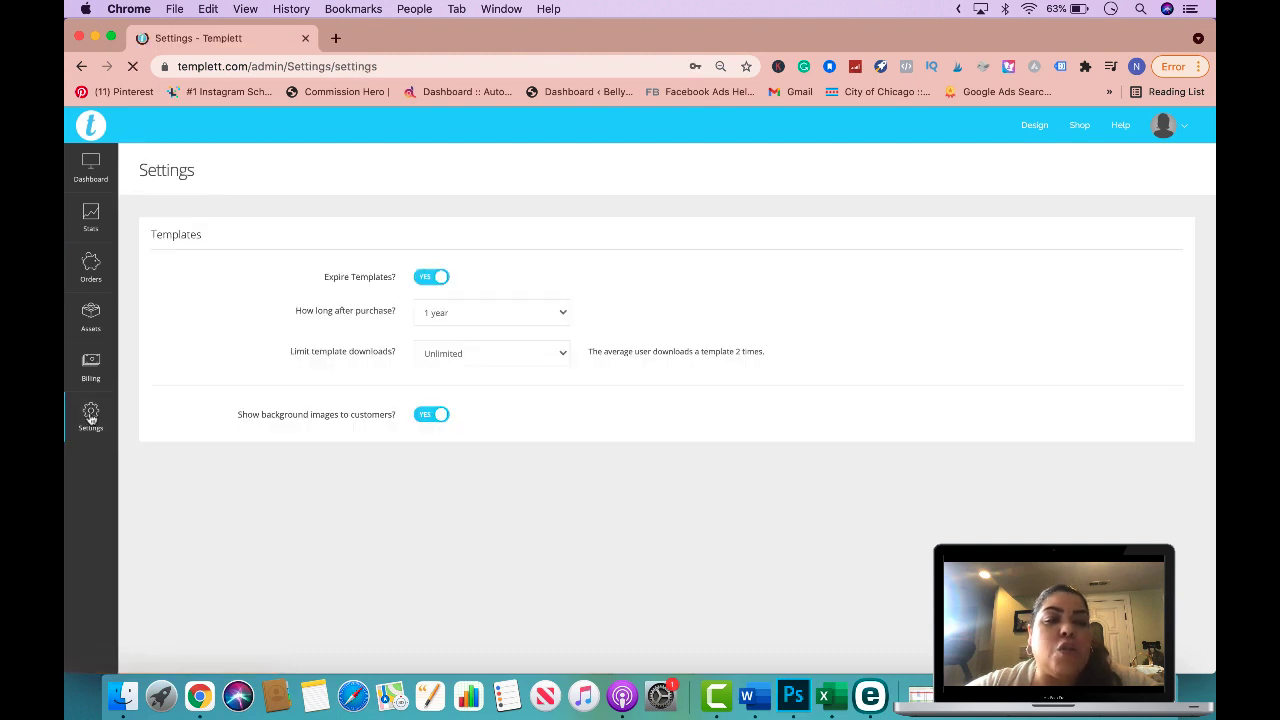
{"action": "mouse_move", "coordinate": [90, 418]}
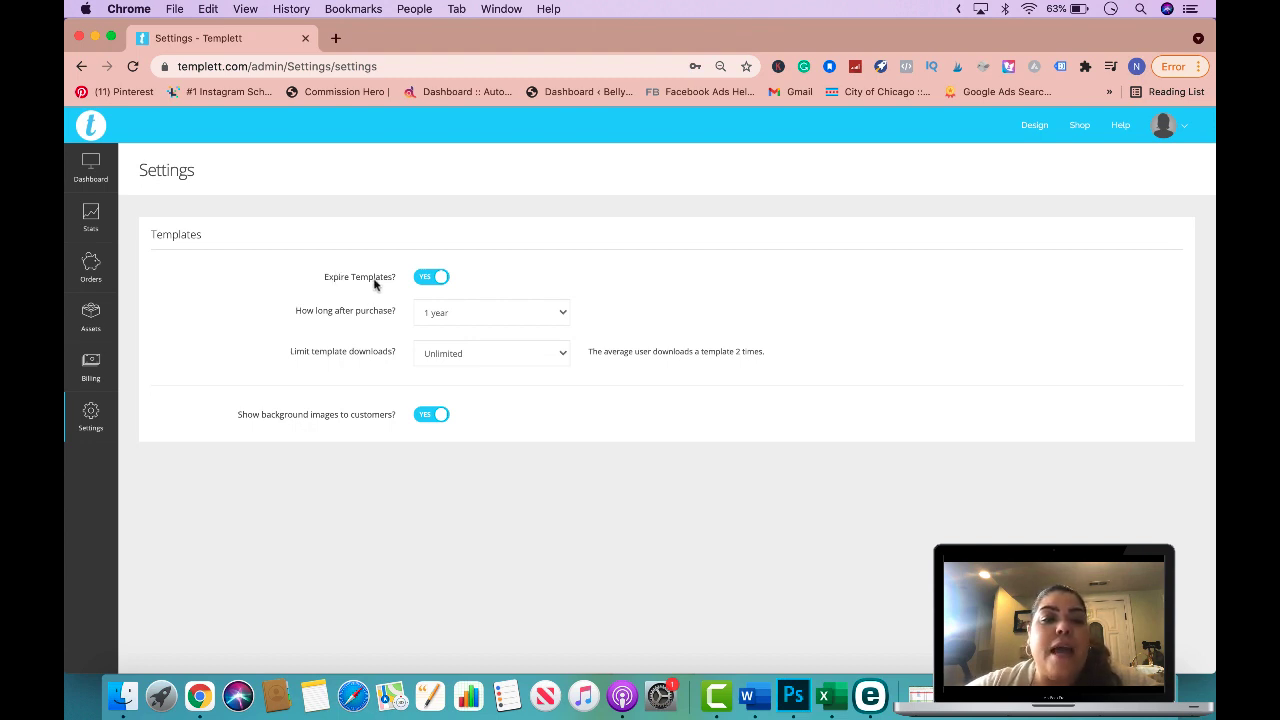
{"action": "left_click", "coordinate": [424, 278]}
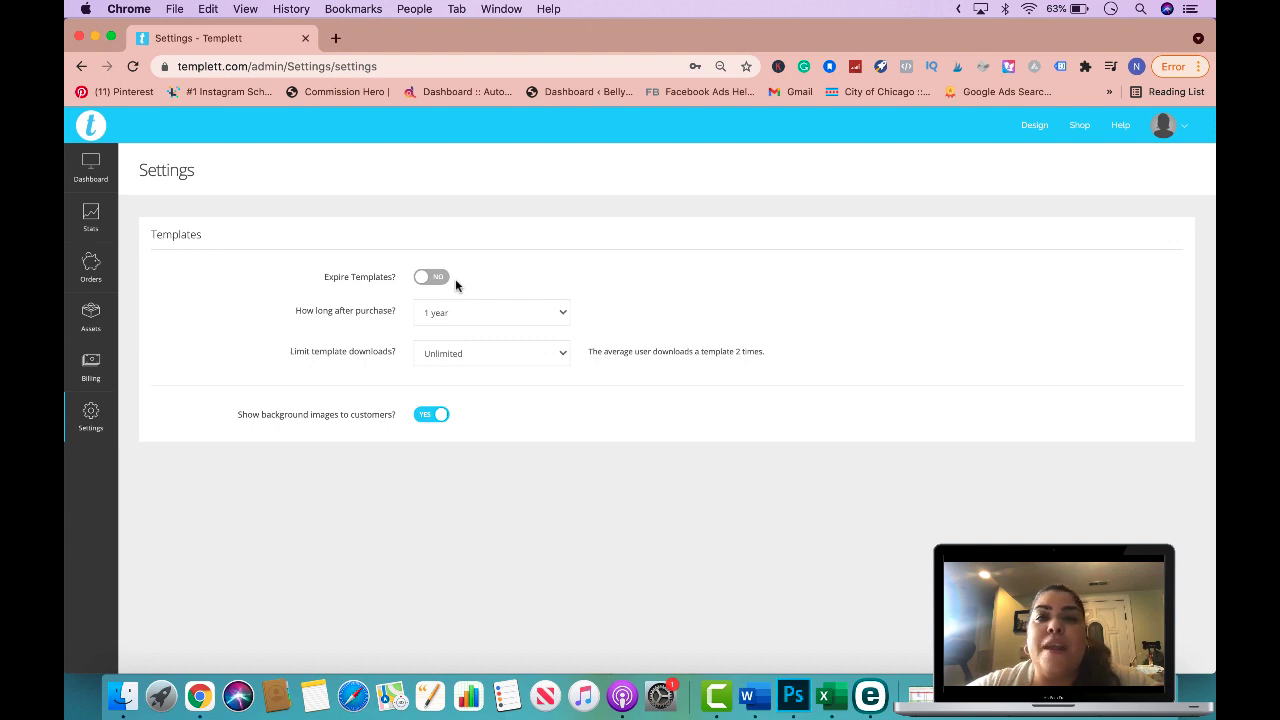
{"action": "left_click", "coordinate": [433, 279]}
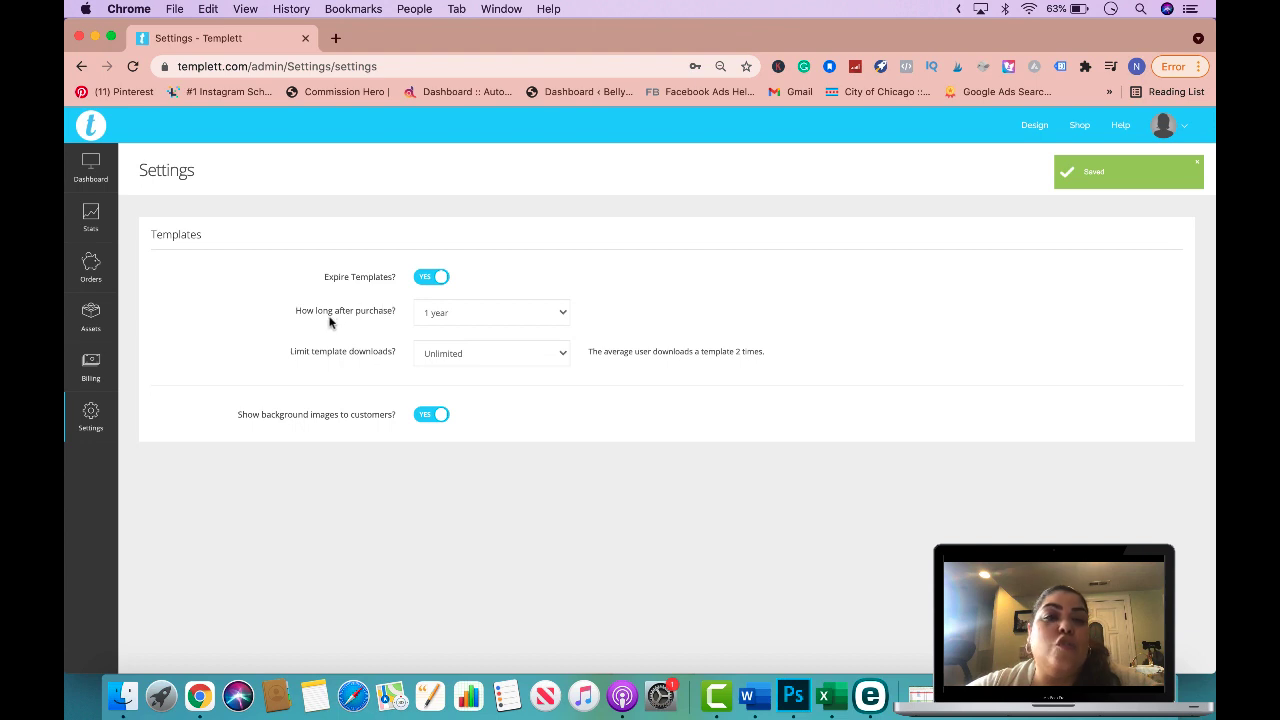
- Keep the template expiry period at 1 year and view the download-limit choices
{"action": "left_click", "coordinate": [448, 318]}
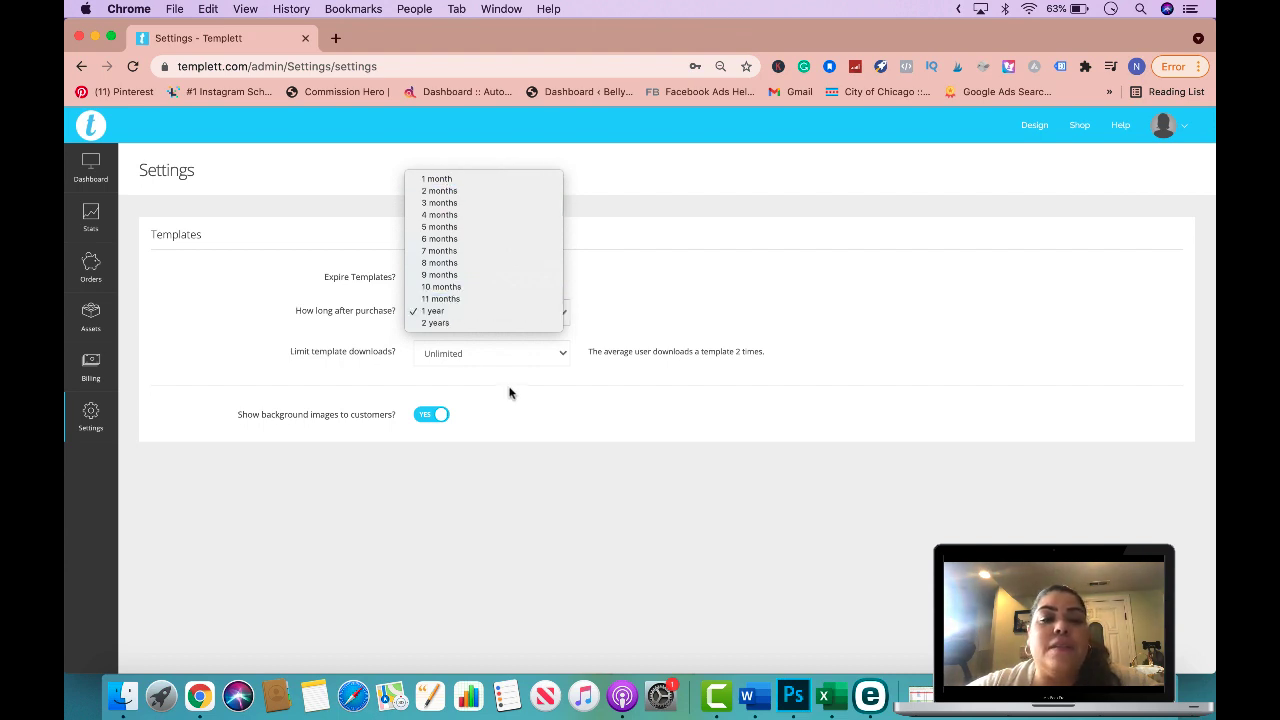
{"action": "left_click", "coordinate": [392, 340]}
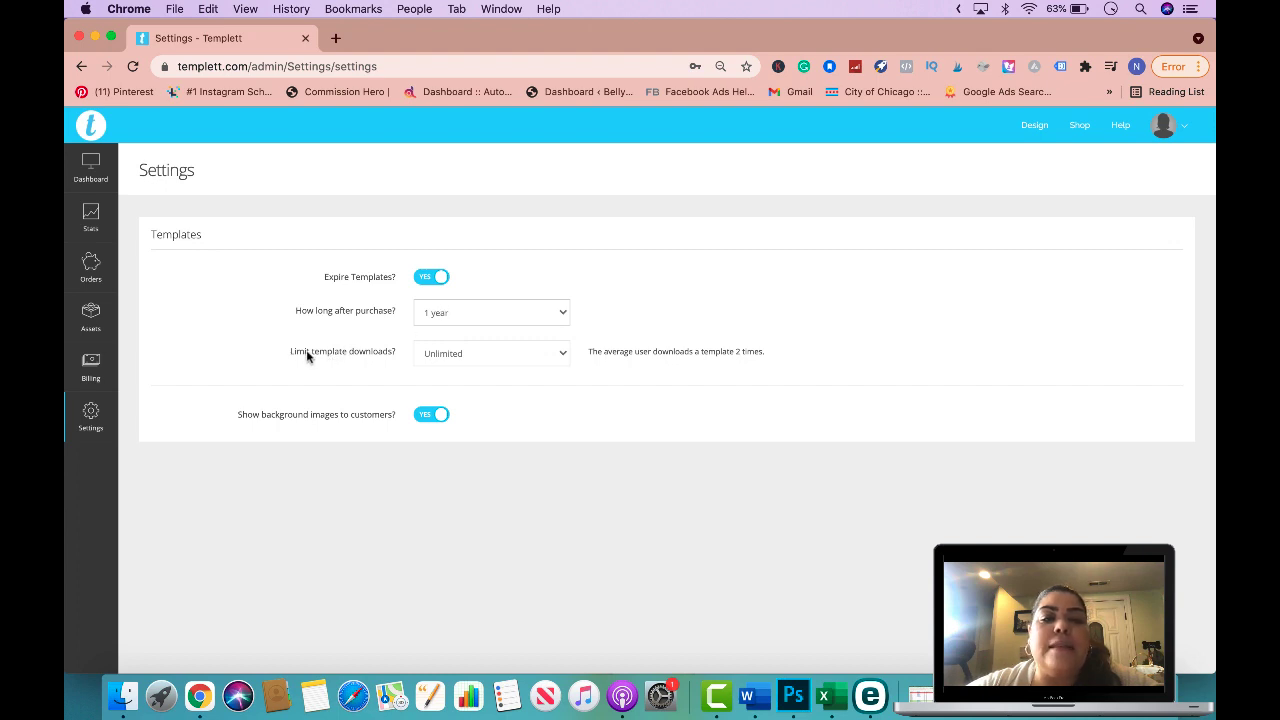
{"action": "left_click", "coordinate": [452, 354]}
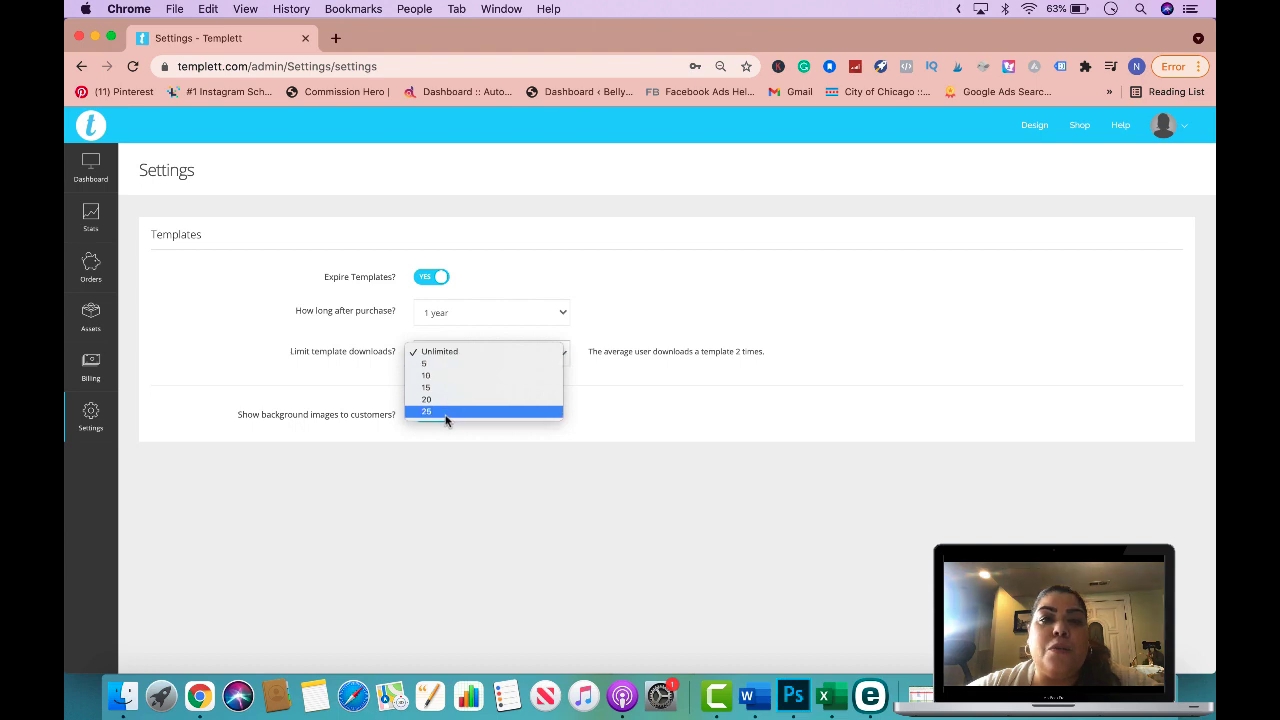
- Keep downloads Unlimited and toggle 'Show background images to customers?' to NO, then back to YES
{"action": "left_click", "coordinate": [441, 351]}
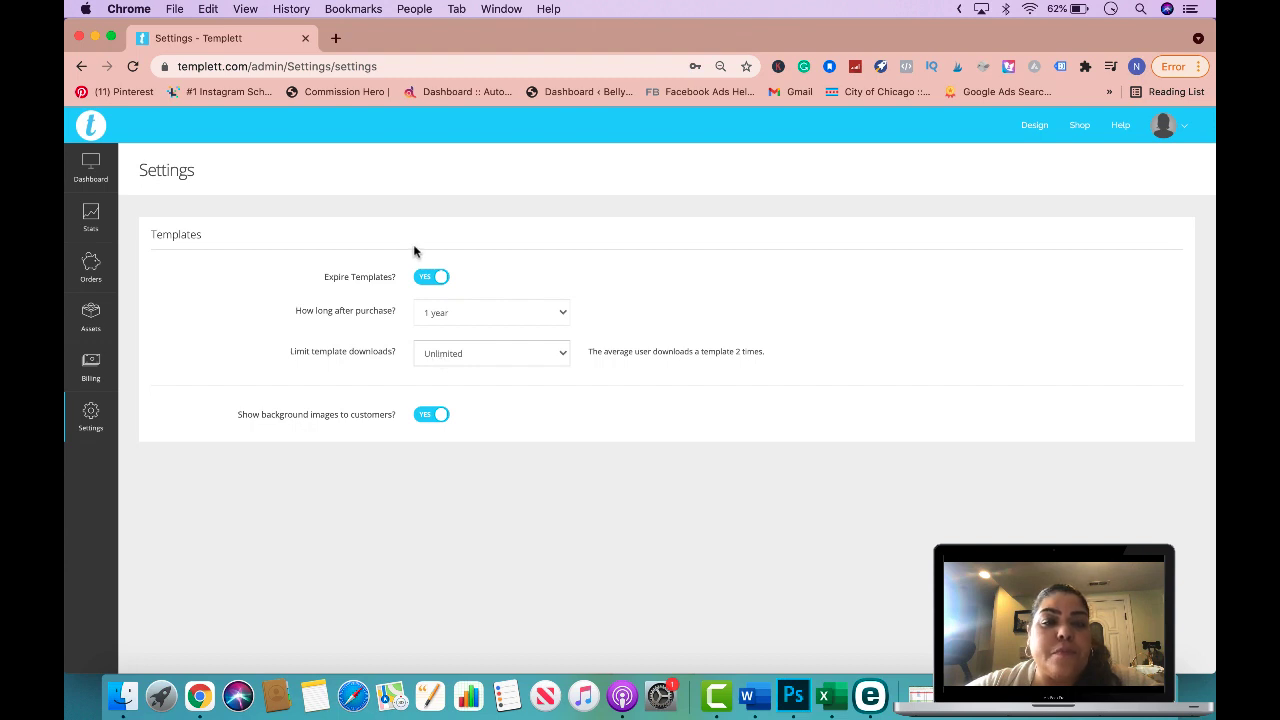
{"action": "left_click", "coordinate": [455, 354]}
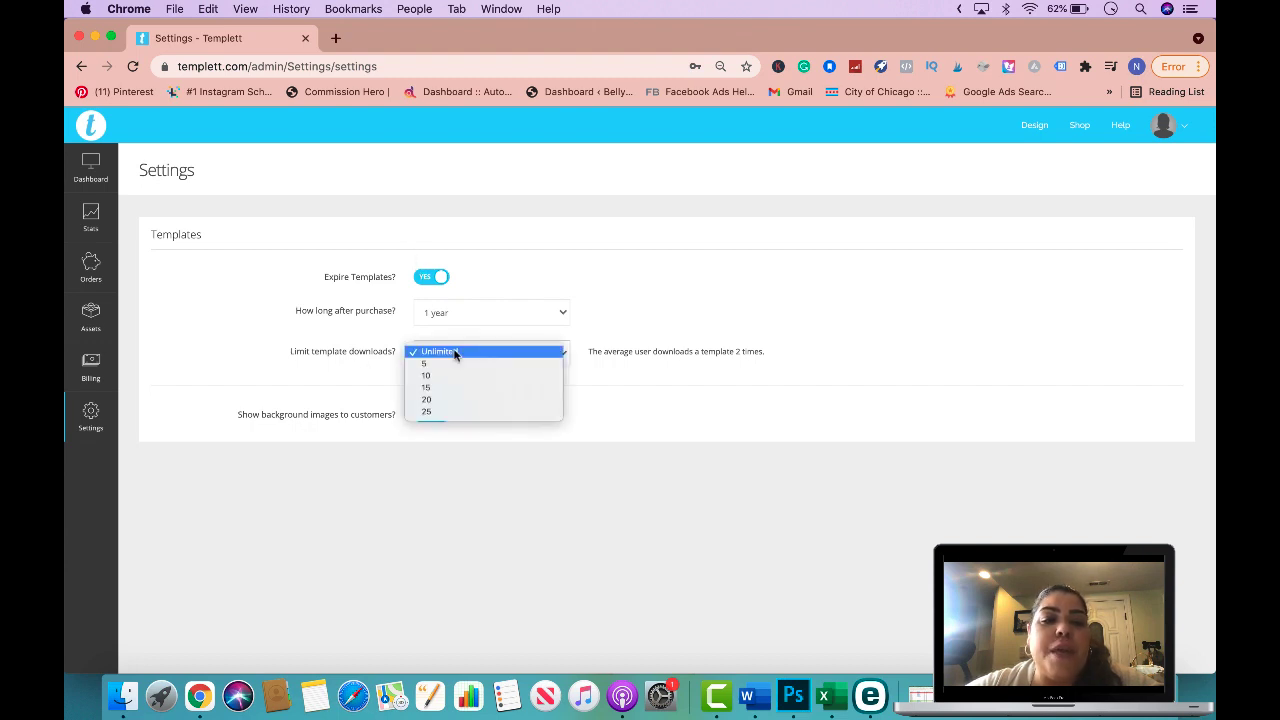
{"action": "left_click", "coordinate": [441, 354]}
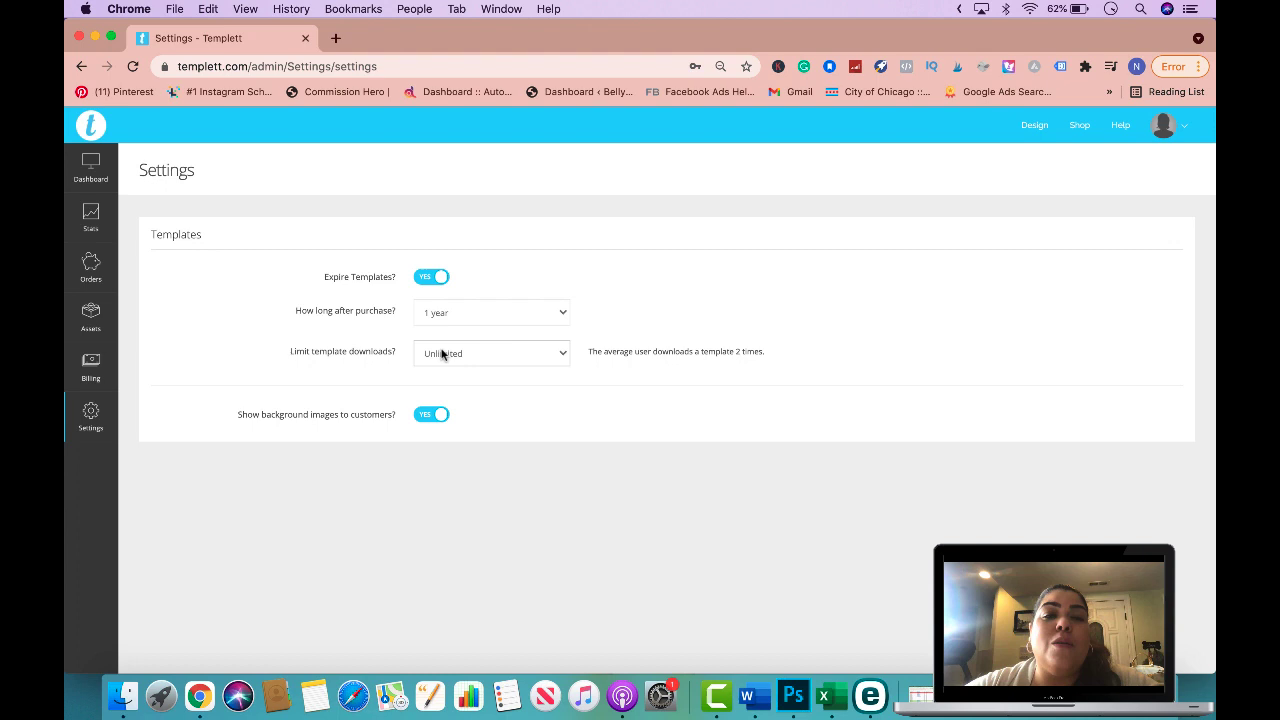
{"action": "left_click", "coordinate": [447, 361]}
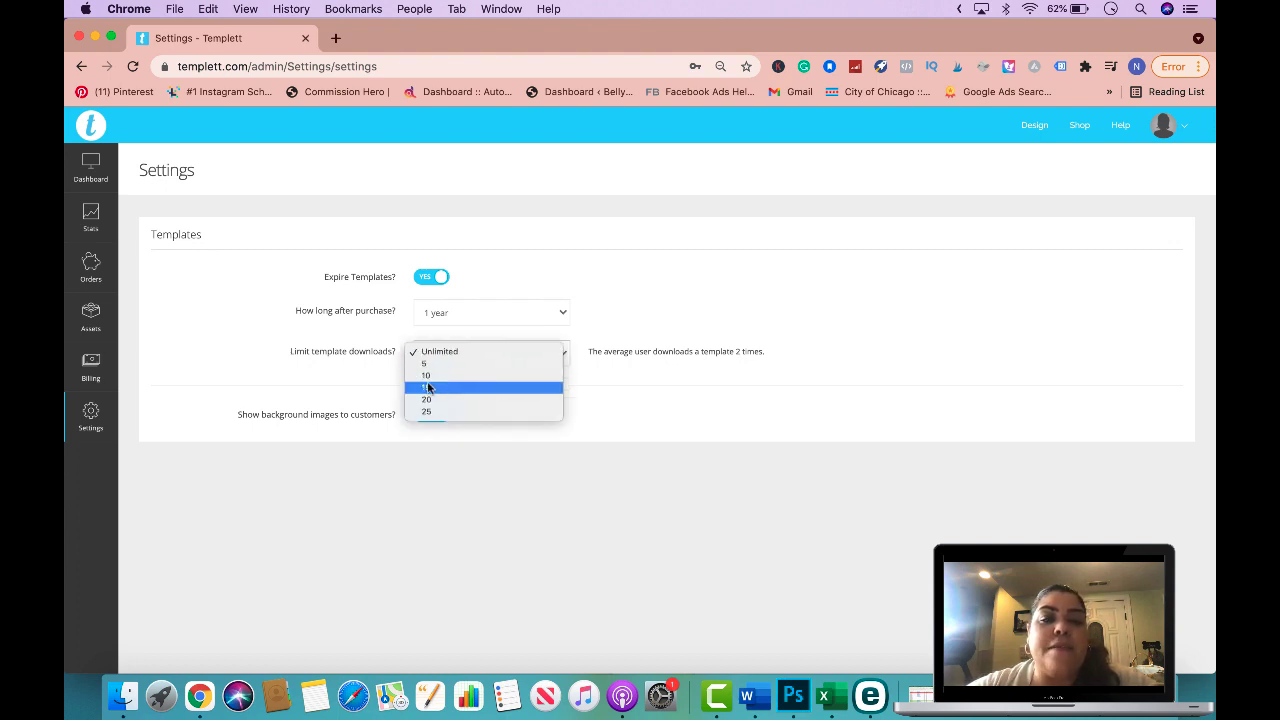
{"action": "left_click", "coordinate": [386, 388]}
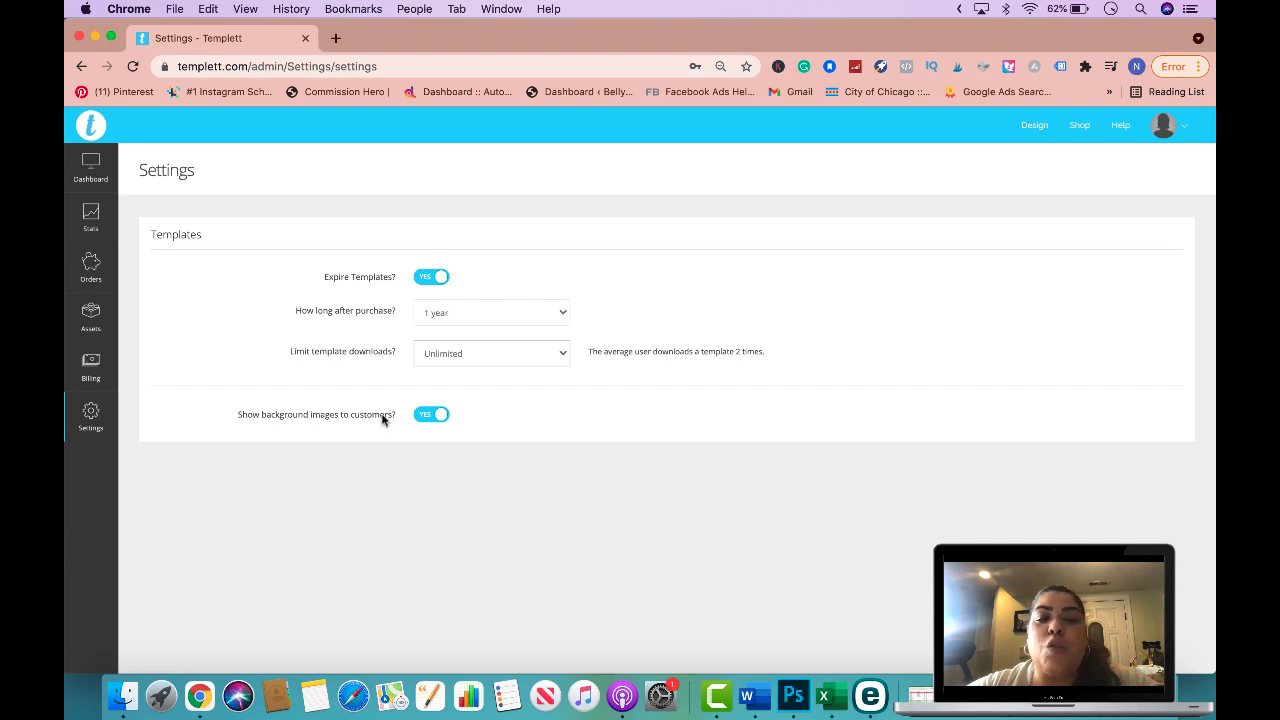
{"action": "left_click", "coordinate": [432, 416]}
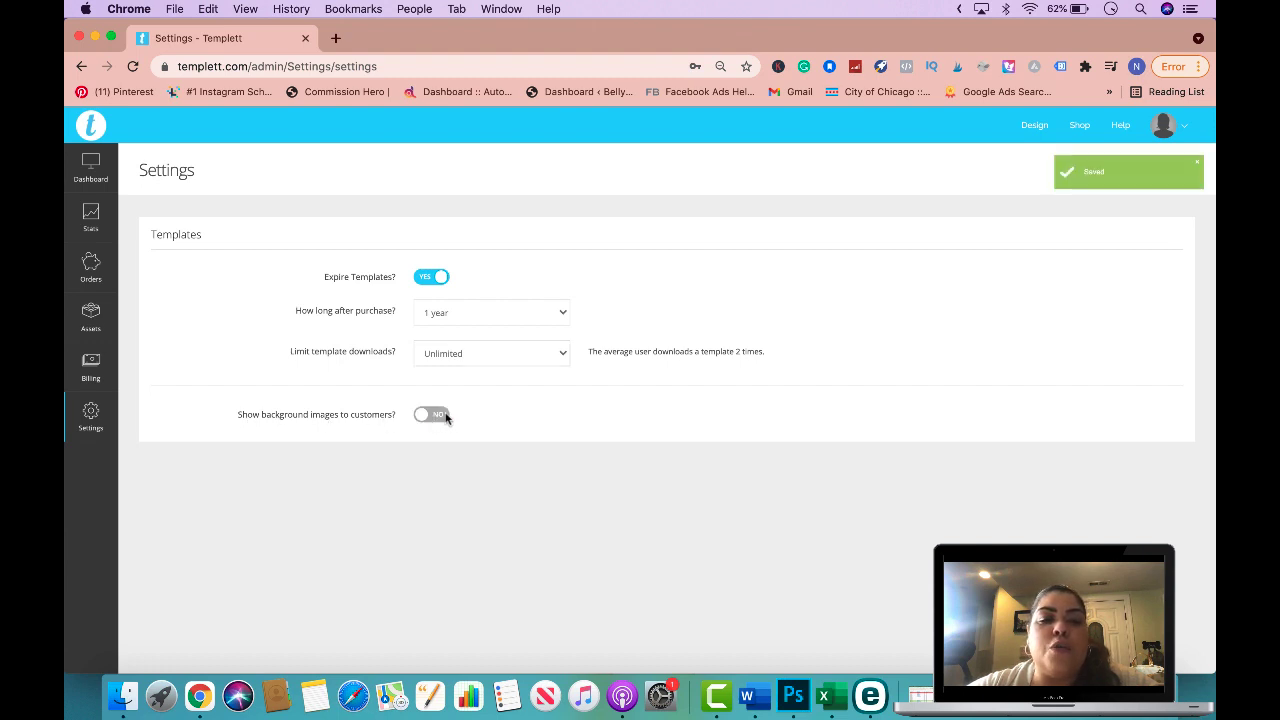
{"action": "left_click", "coordinate": [437, 416]}
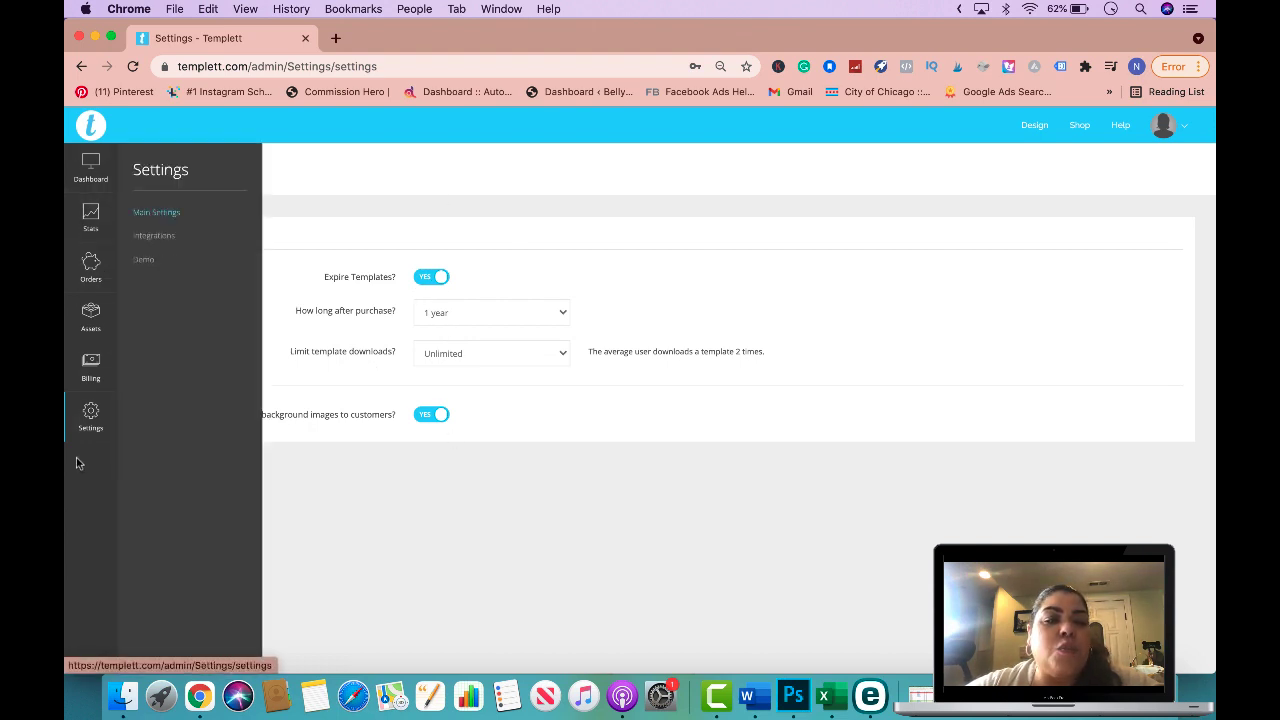
- Return to the Dashboard, dismiss the introduction video, and go to the Stats page
{"action": "left_click", "coordinate": [89, 172]}
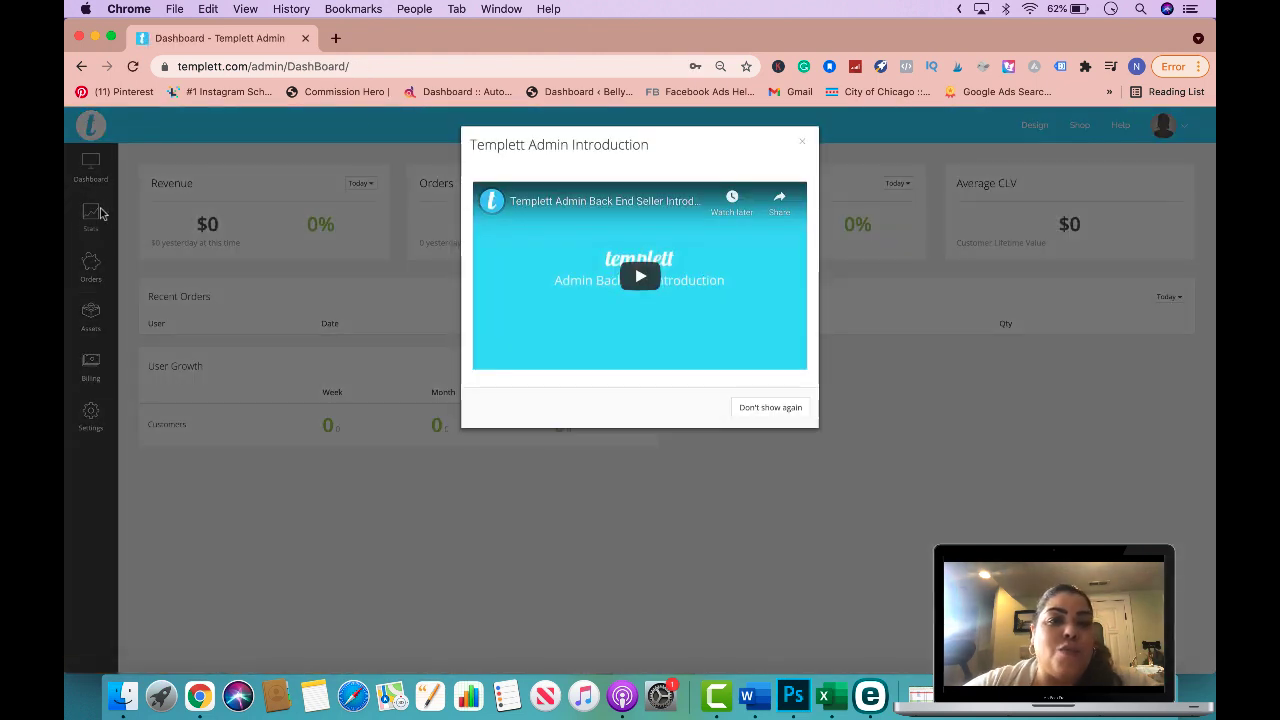
{"action": "left_click", "coordinate": [794, 151]}
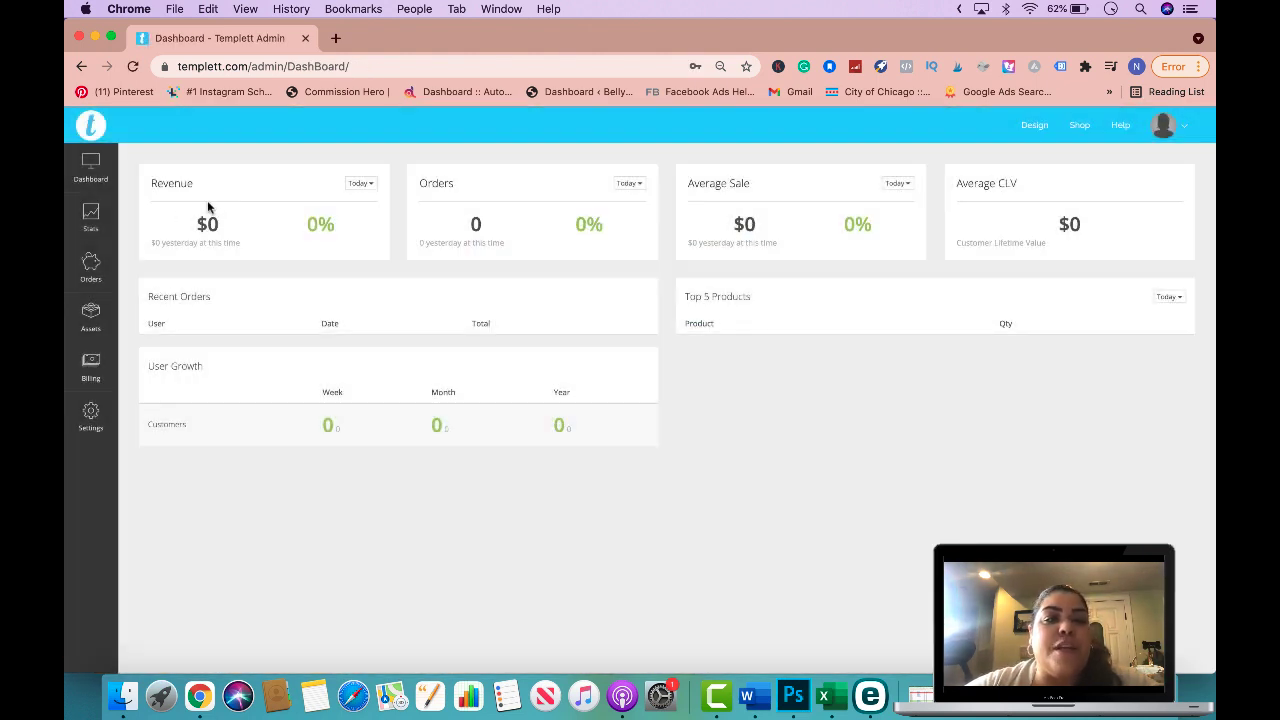
{"action": "left_click", "coordinate": [94, 231]}
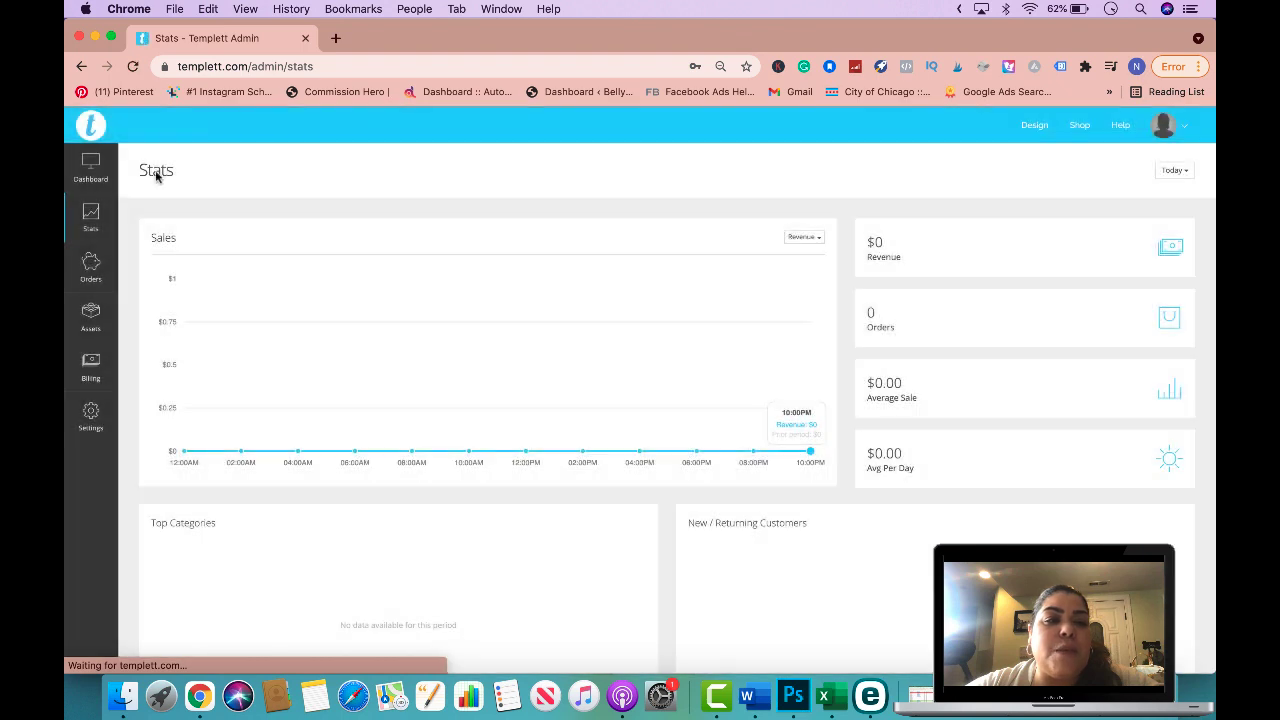
- Scroll through the Stats page's zero sales chart, $0 revenue and 0 orders sections
{"action": "scroll", "coordinate": [195, 329], "scroll_direction": "down", "scroll_amount": 1}
{"action": "scroll", "coordinate": [200, 335], "scroll_direction": "down", "scroll_amount": 3}
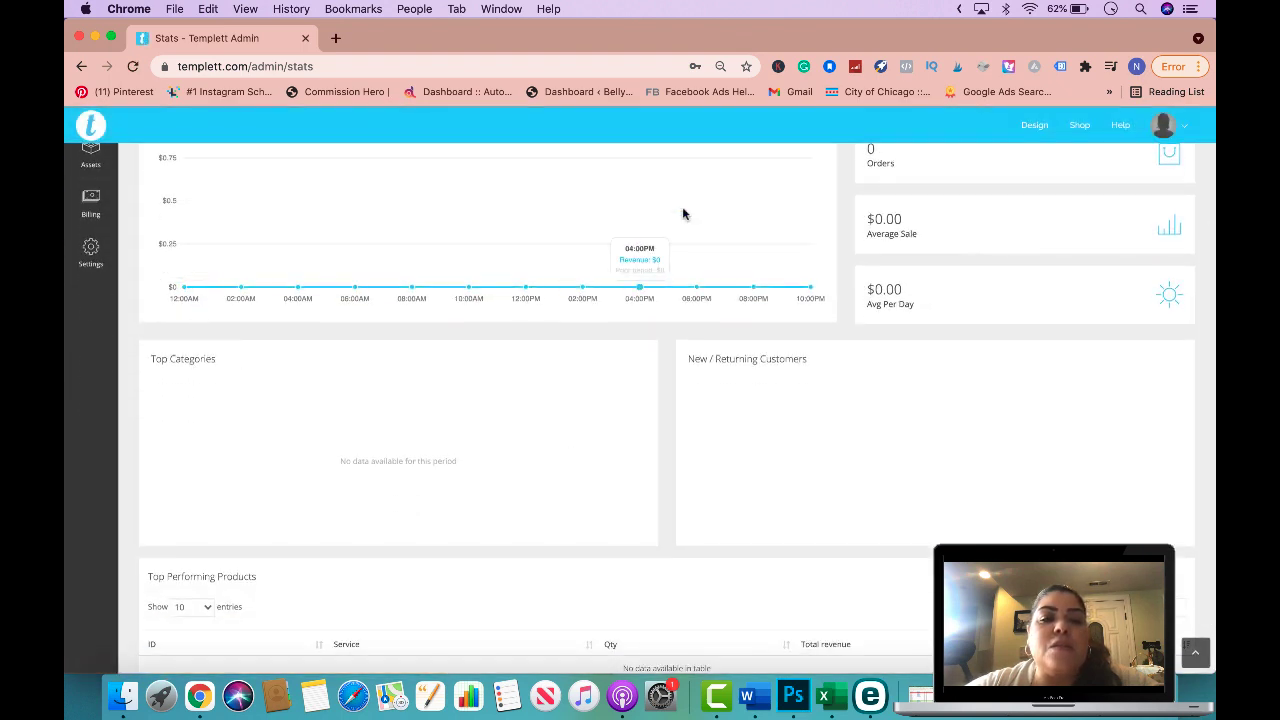
{"action": "scroll", "coordinate": [845, 335], "scroll_direction": "up", "scroll_amount": 3}
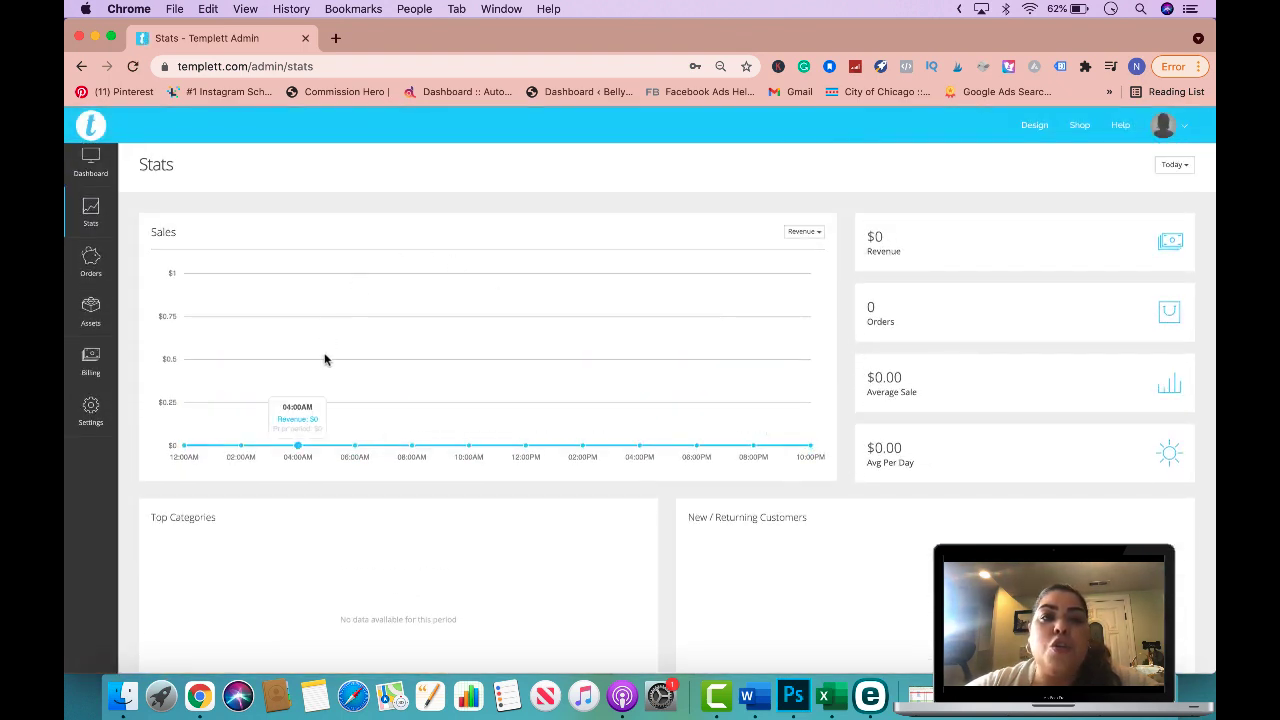
{"action": "scroll", "coordinate": [588, 449], "scroll_direction": "down", "scroll_amount": 3}
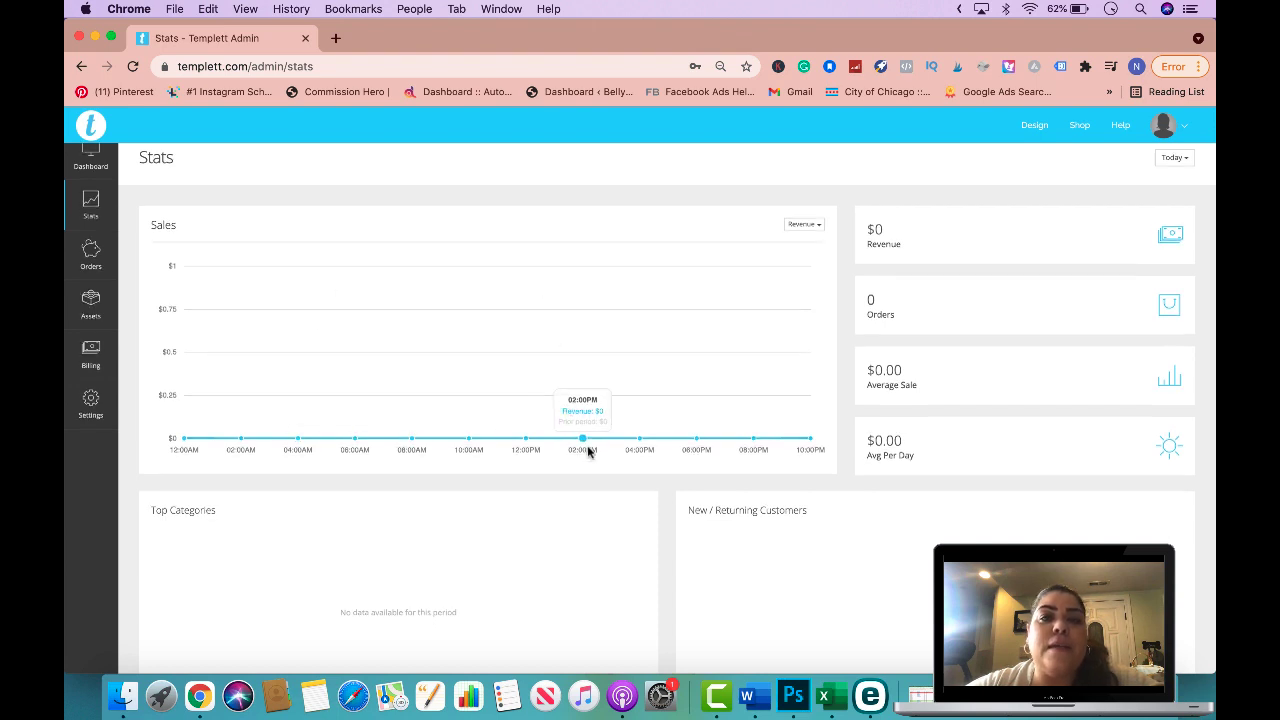
{"action": "scroll", "coordinate": [587, 452], "scroll_direction": "up", "scroll_amount": 3}
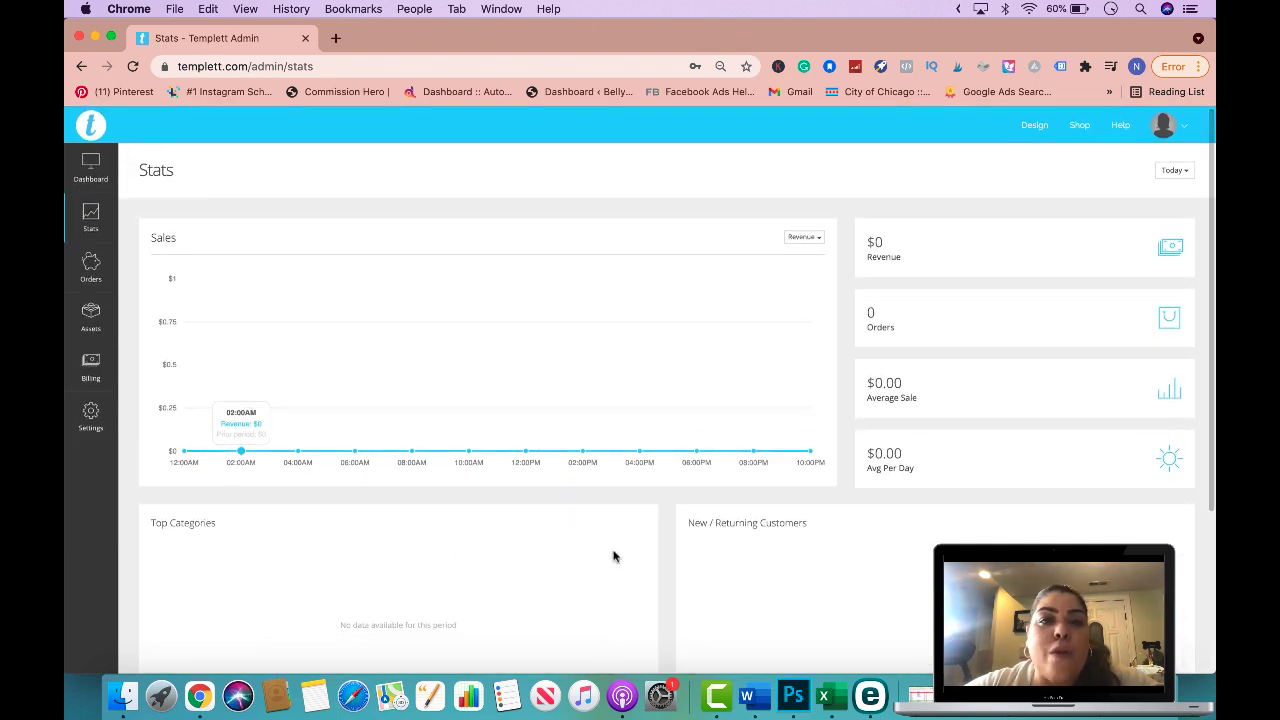
{"action": "scroll", "coordinate": [226, 323], "scroll_direction": "down", "scroll_amount": 5}
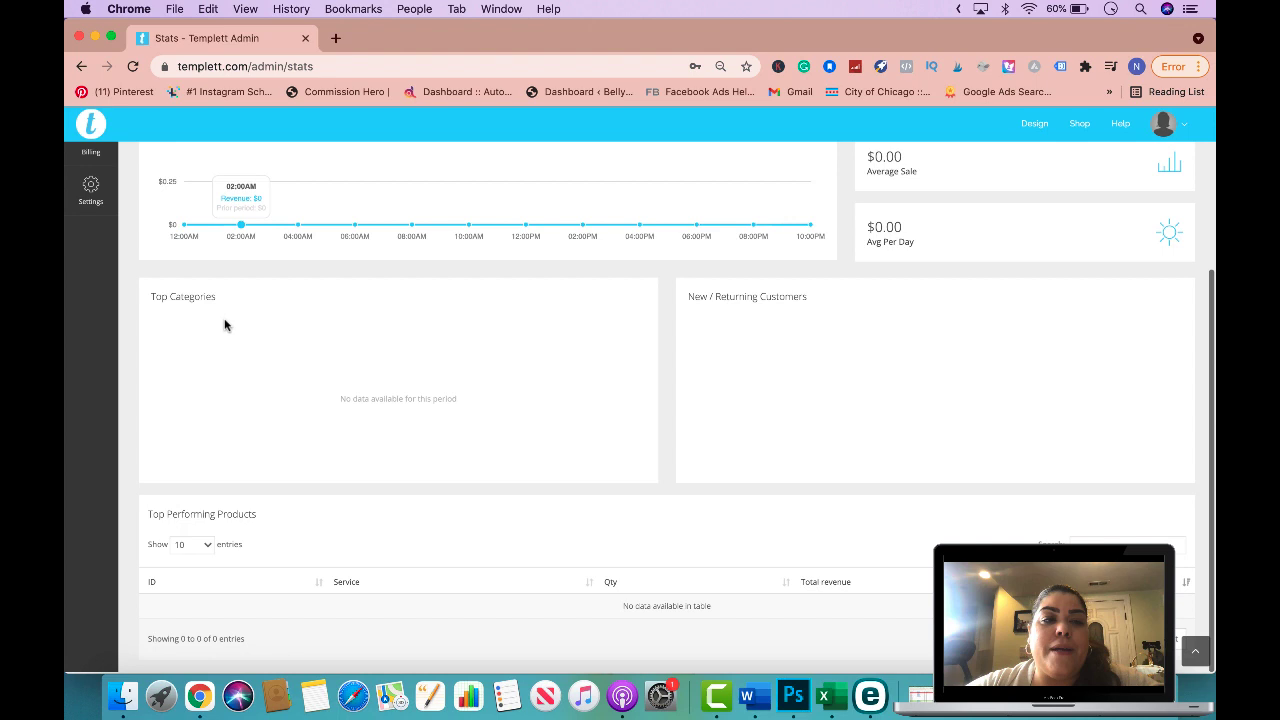
{"action": "scroll", "coordinate": [200, 290], "scroll_direction": "up", "scroll_amount": 5}
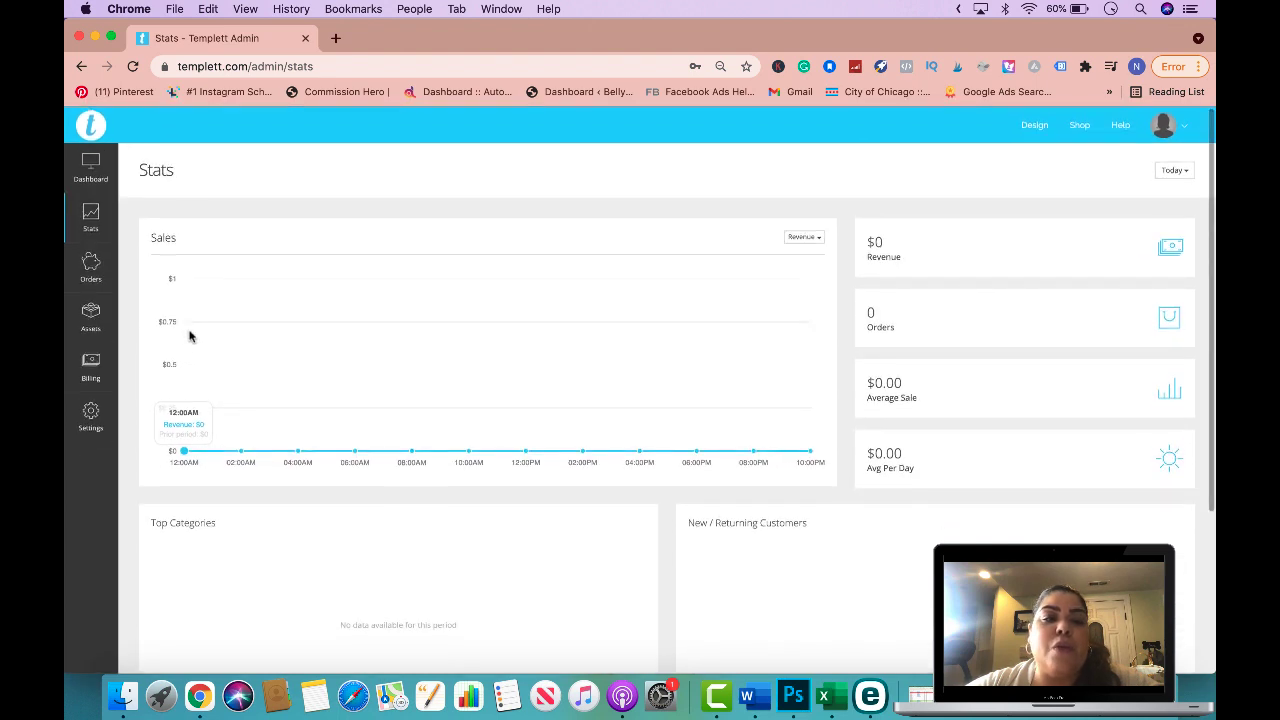
{"action": "scroll", "coordinate": [323, 400], "scroll_direction": "down", "scroll_amount": 4}
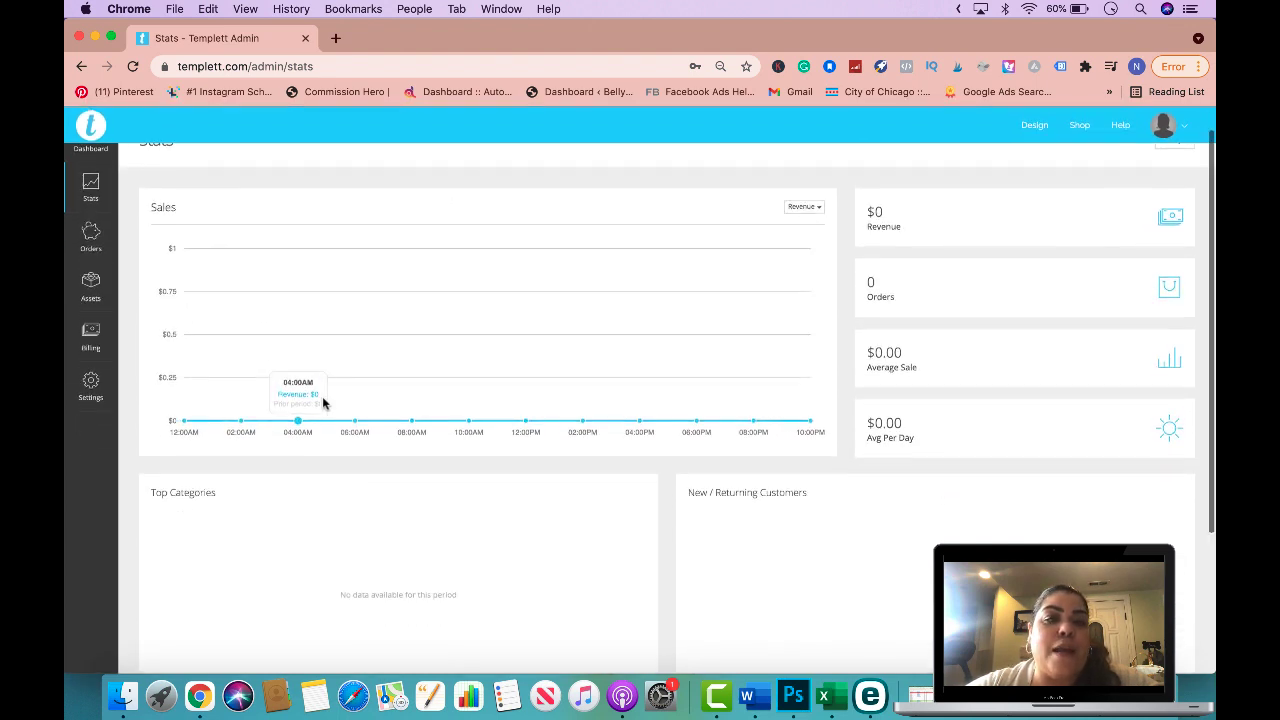
{"action": "scroll", "coordinate": [423, 423], "scroll_direction": "down", "scroll_amount": 1}
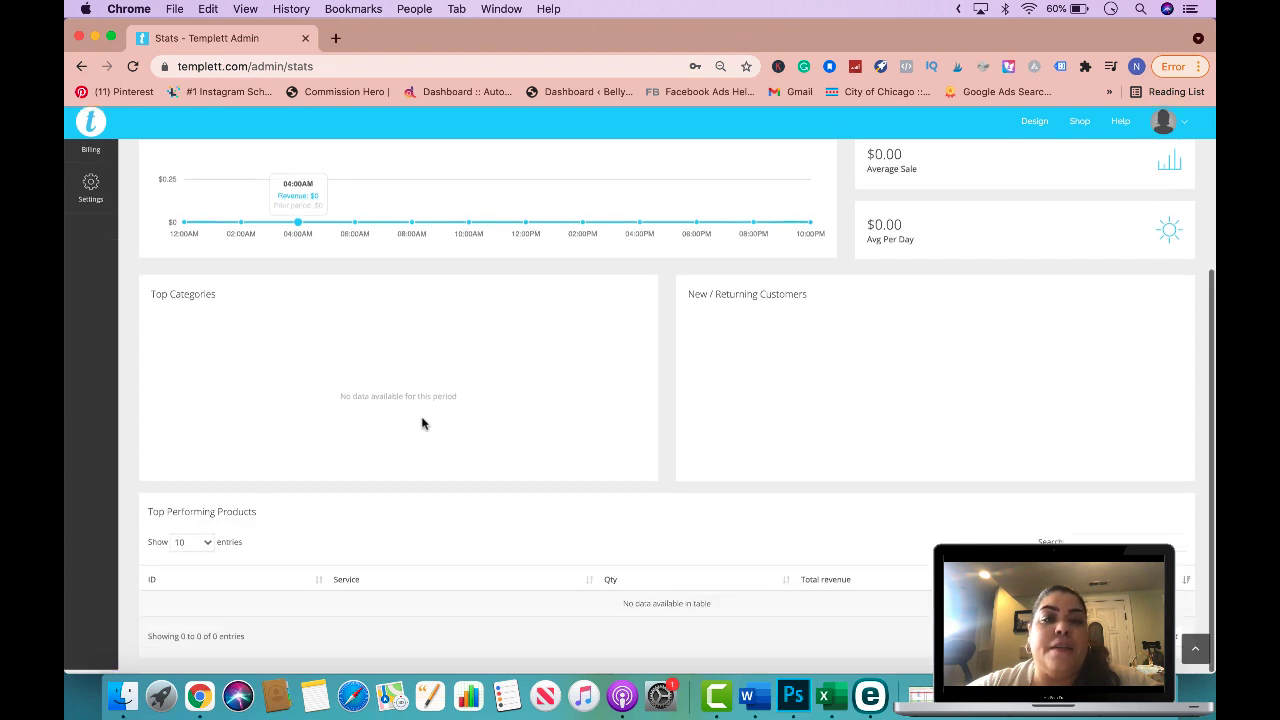
{"action": "scroll", "coordinate": [423, 423], "scroll_direction": "up", "scroll_amount": 4}
{"action": "scroll", "coordinate": [632, 336], "scroll_direction": "up", "scroll_amount": 2}
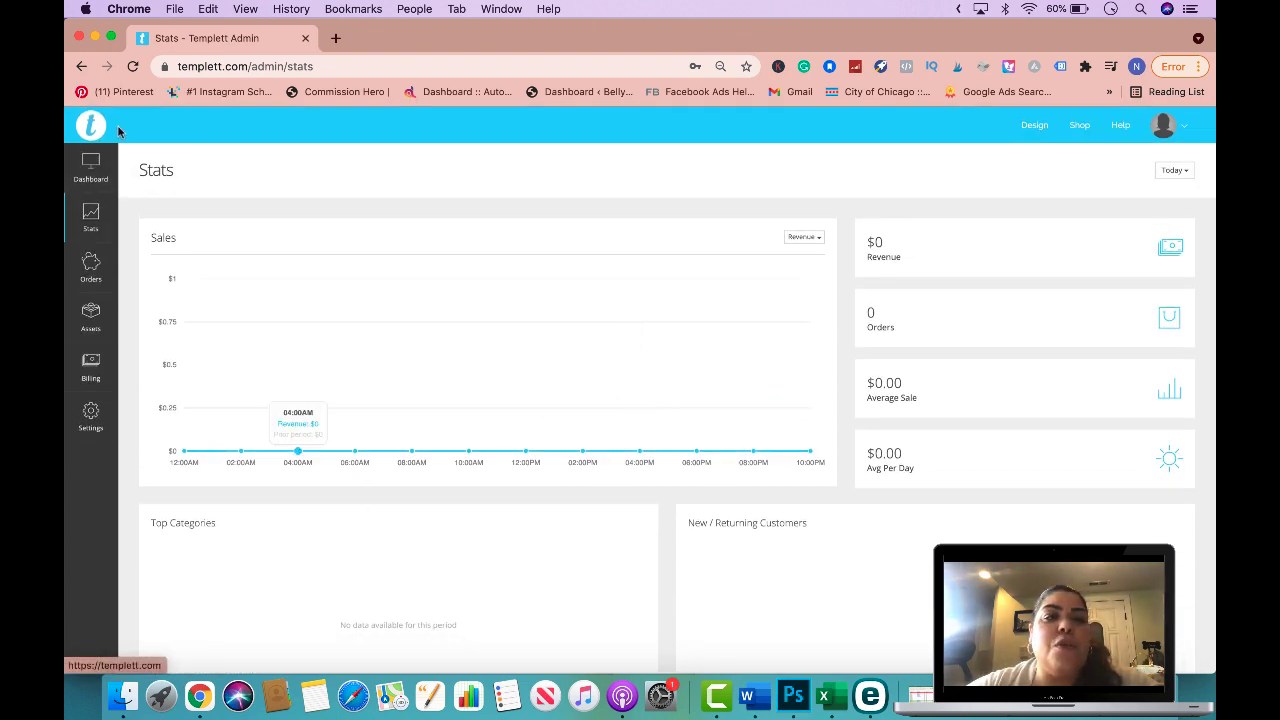
{"action": "scroll", "coordinate": [325, 350], "scroll_direction": "down", "scroll_amount": 1}
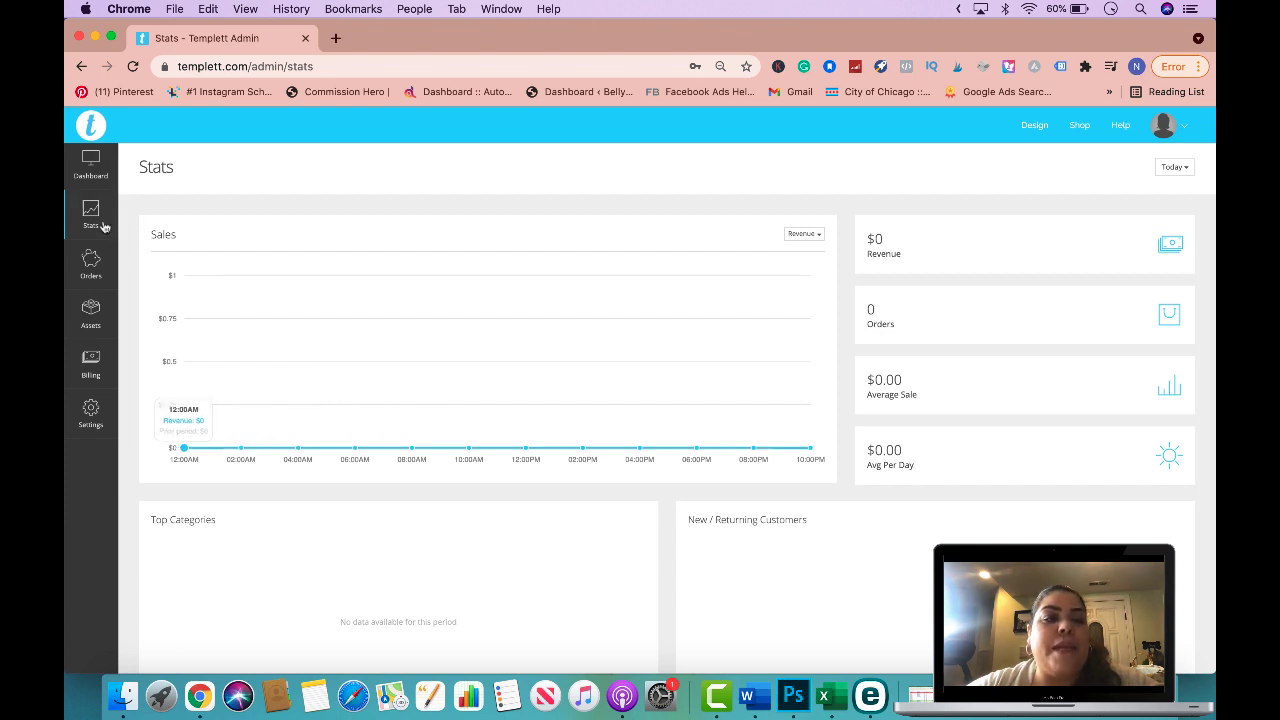
{"action": "mouse_move", "coordinate": [100, 432]}
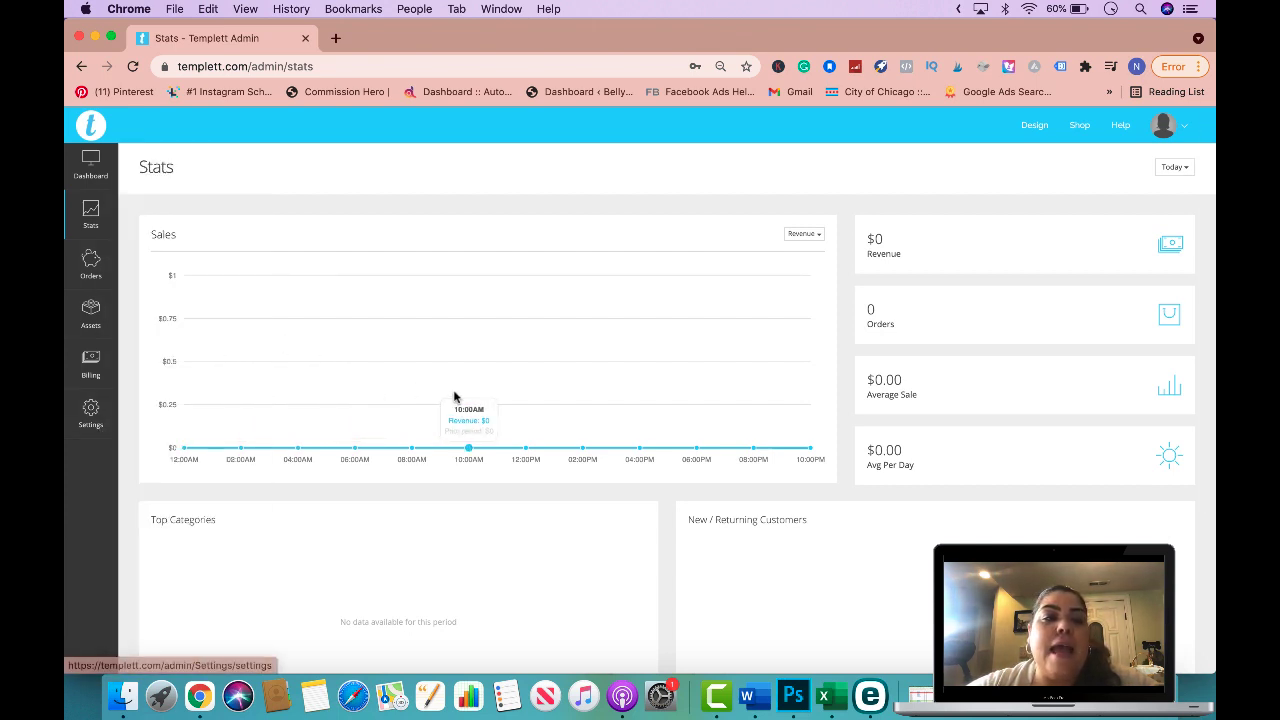